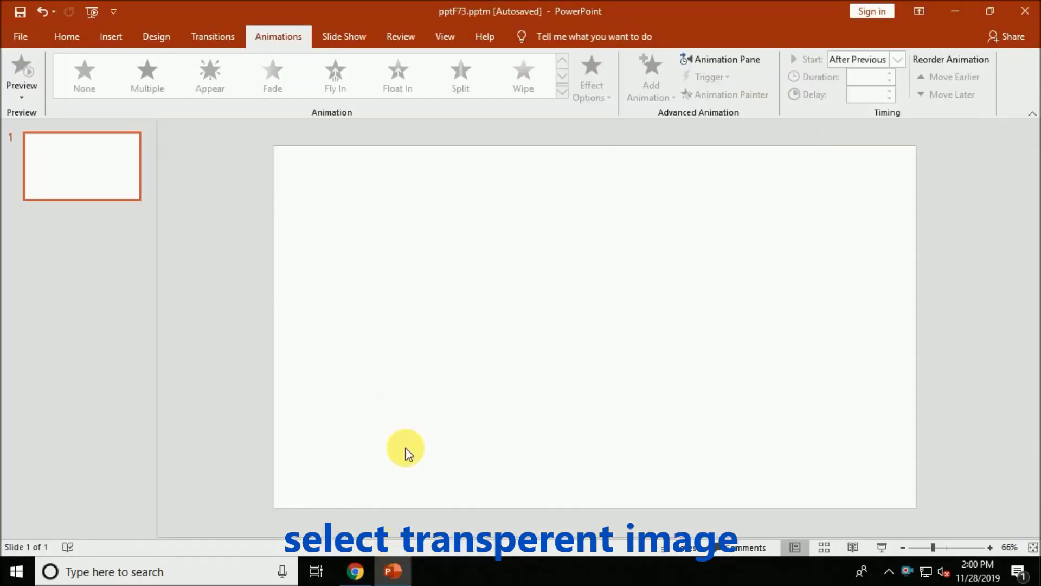
# Insert the strip picture of eight walking poses, place it along the slide's lower edge and crop it to the first pose, about 1.75" wide.
pyautogui.click(504, 251)
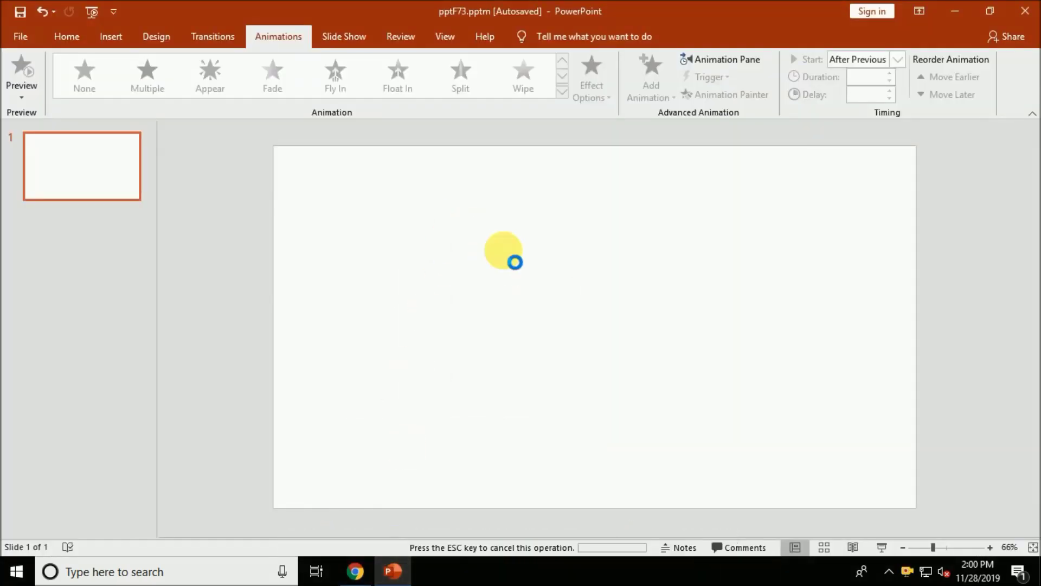
pyautogui.moveTo(512, 251); pyautogui.dragTo(518, 399)
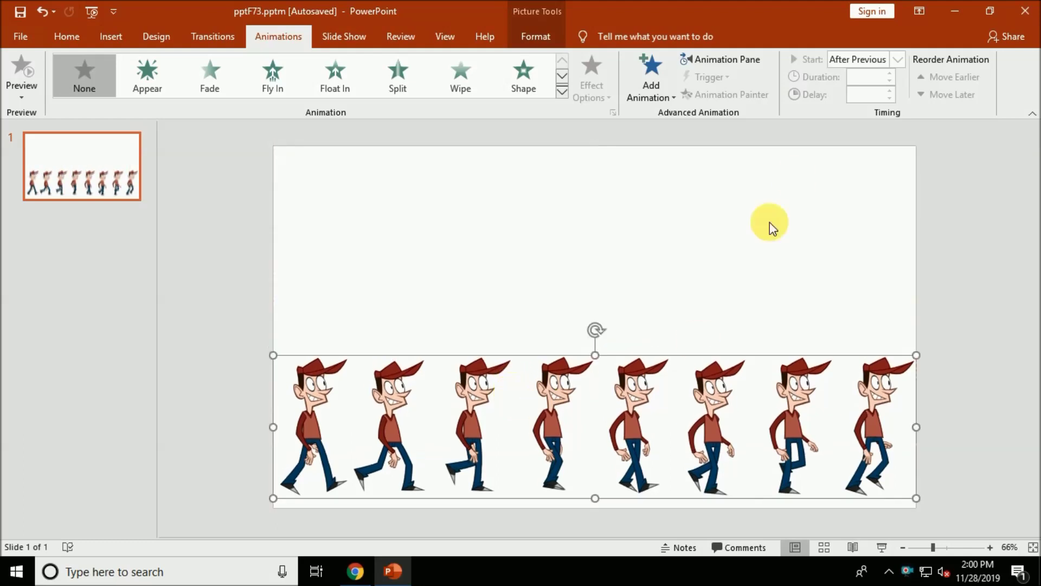
pyautogui.doubleClick(668, 401)
pyautogui.click(884, 69)
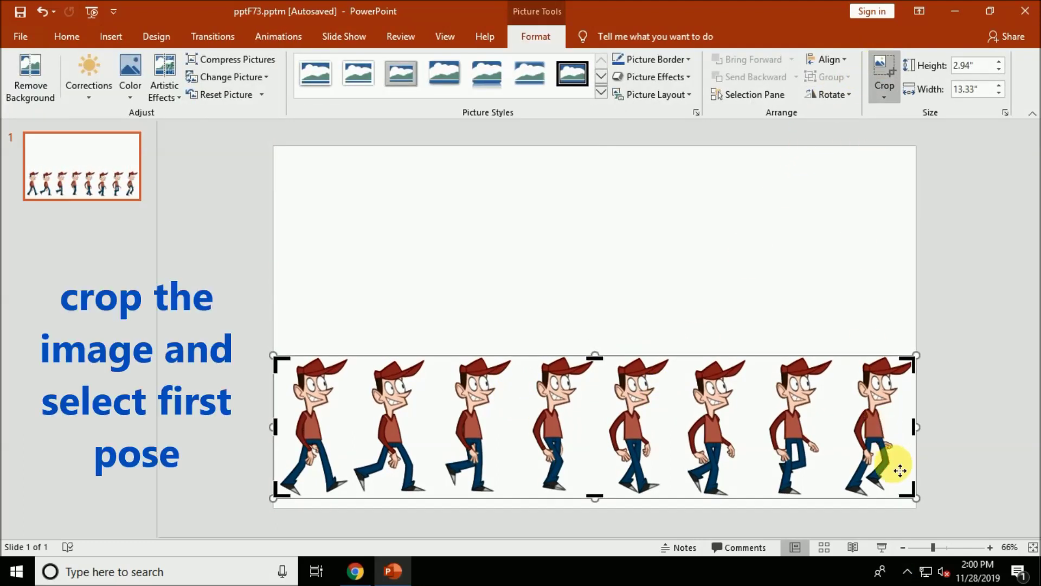
pyautogui.moveTo(914, 429); pyautogui.dragTo(352, 417)
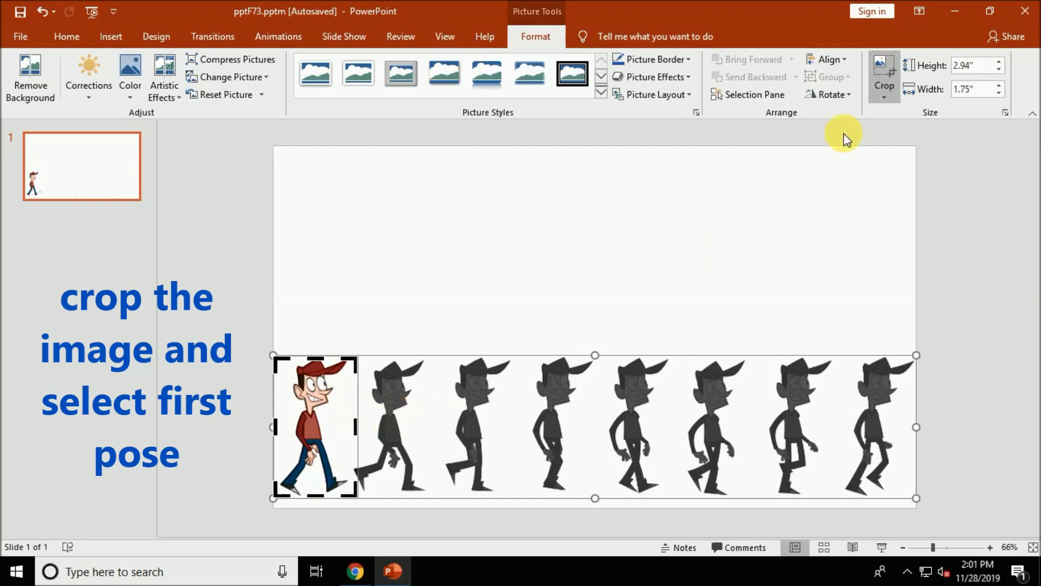
pyautogui.click(882, 63)
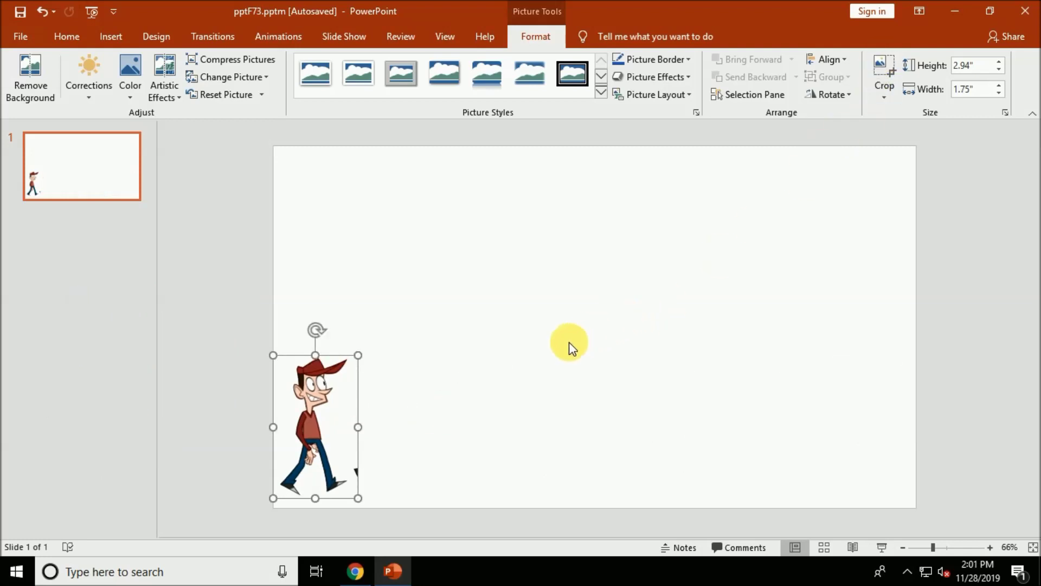
# Duplicate the cropped first pose beside the original and shift the copy's crop to show the second walking pose.
pyautogui.moveTo(344, 411); pyautogui.dragTo(419, 413)
pyautogui.click(881, 63)
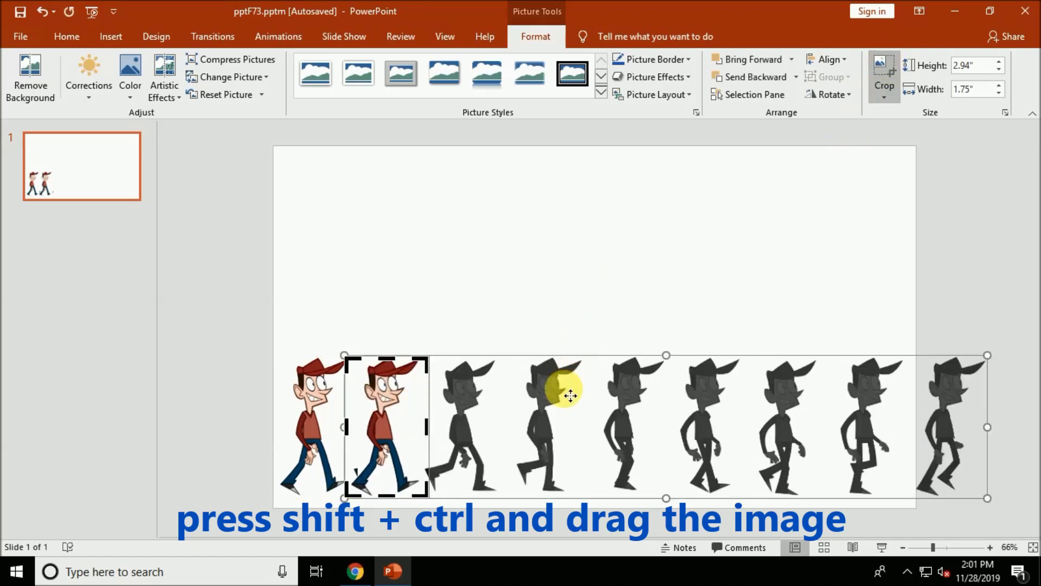
pyautogui.moveTo(571, 399); pyautogui.dragTo(488, 400)
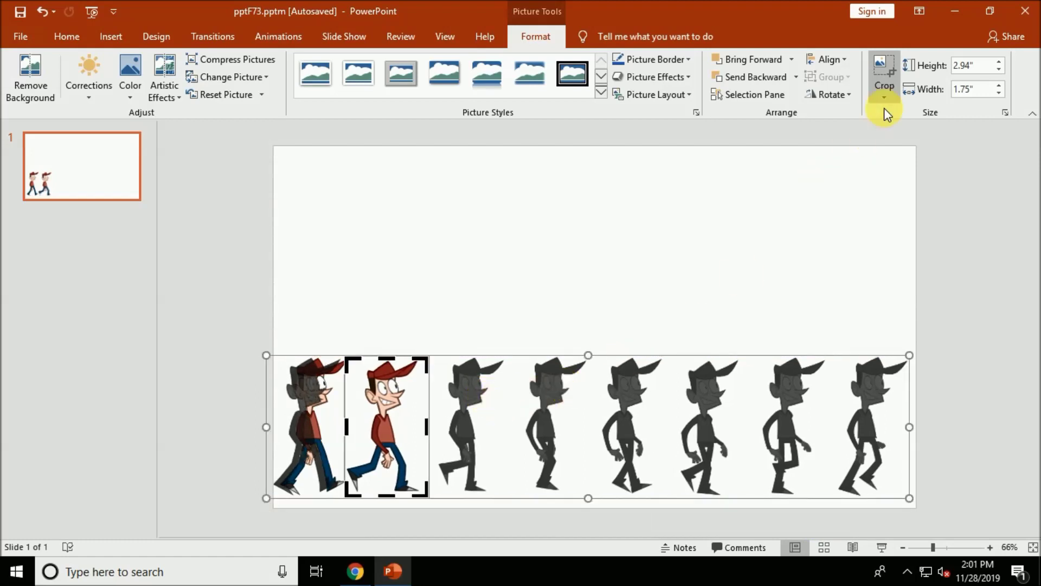
pyautogui.click(895, 64)
# Duplicate the second pose beside itself in the row and shift the copy's crop to show the third walking pose.
pyautogui.moveTo(425, 399); pyautogui.dragTo(496, 402)
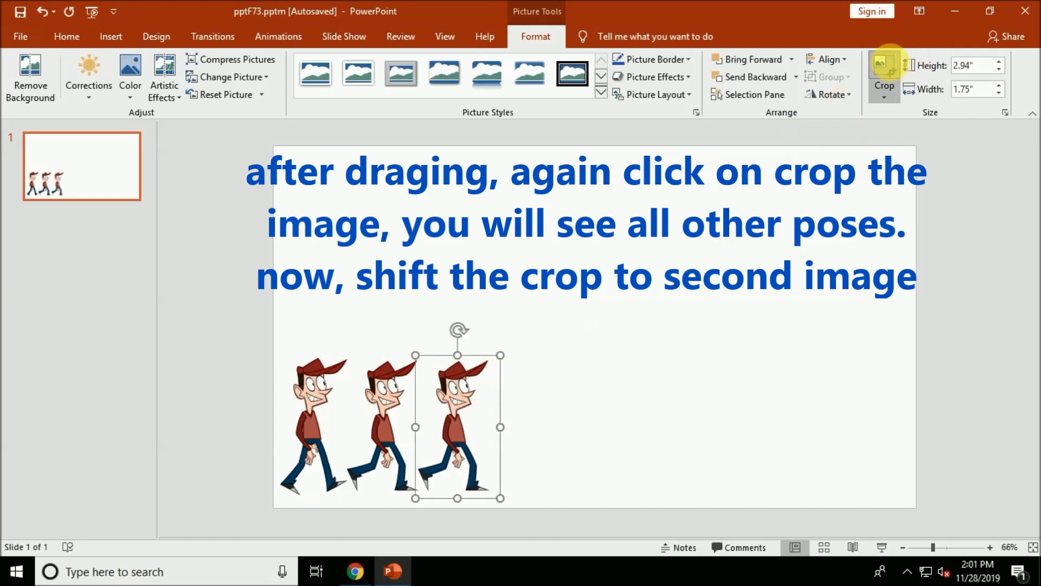
pyautogui.click(883, 64)
pyautogui.moveTo(658, 434); pyautogui.dragTo(576, 442)
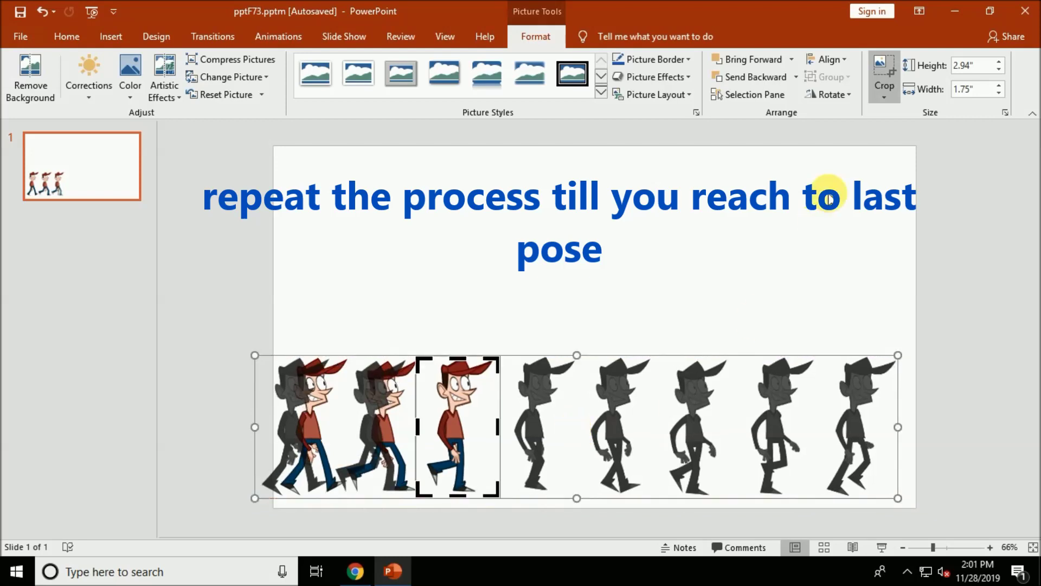
pyautogui.click(881, 68)
# Duplicate the third pose beside itself in the row and shift the copy's crop to show the fourth walking pose.
pyautogui.moveTo(499, 414); pyautogui.dragTo(563, 415)
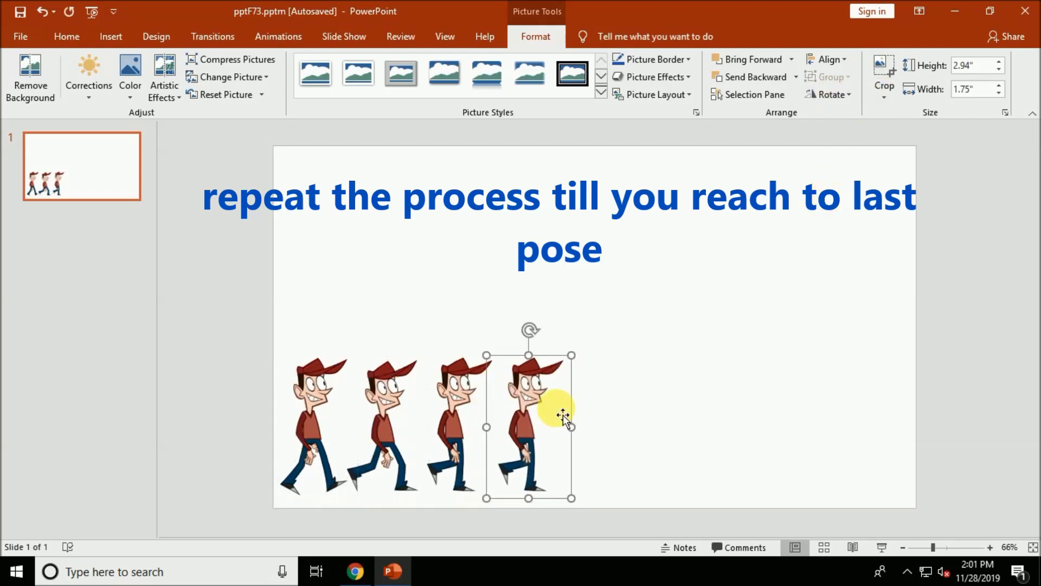
pyautogui.click(887, 80)
pyautogui.moveTo(749, 400); pyautogui.dragTo(682, 408)
pyautogui.click(887, 61)
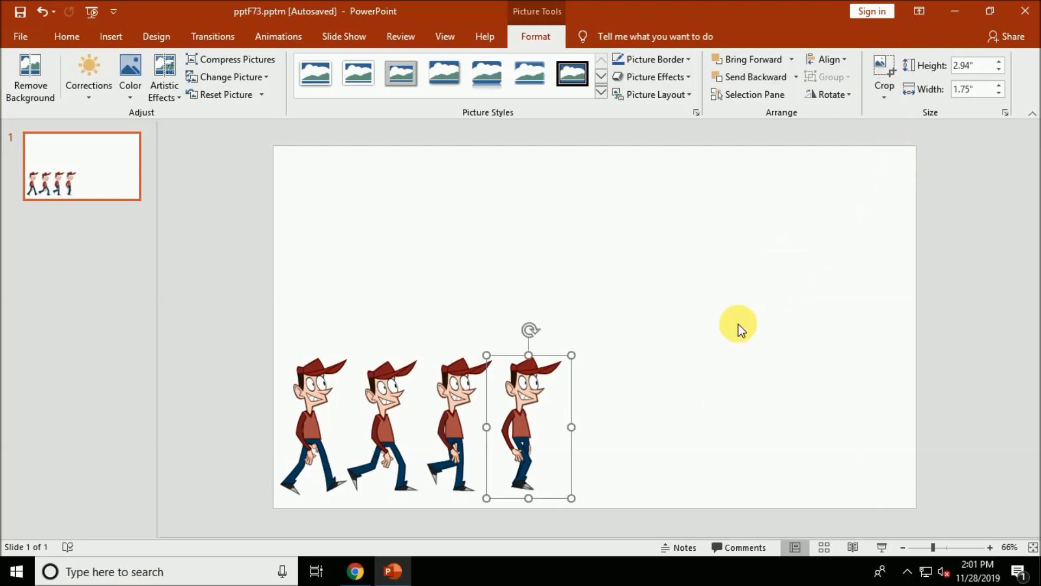
# Duplicate the fourth pose beside itself in the row and shift the copy's crop to show the fifth walking pose.
pyautogui.moveTo(567, 409); pyautogui.dragTo(635, 415)
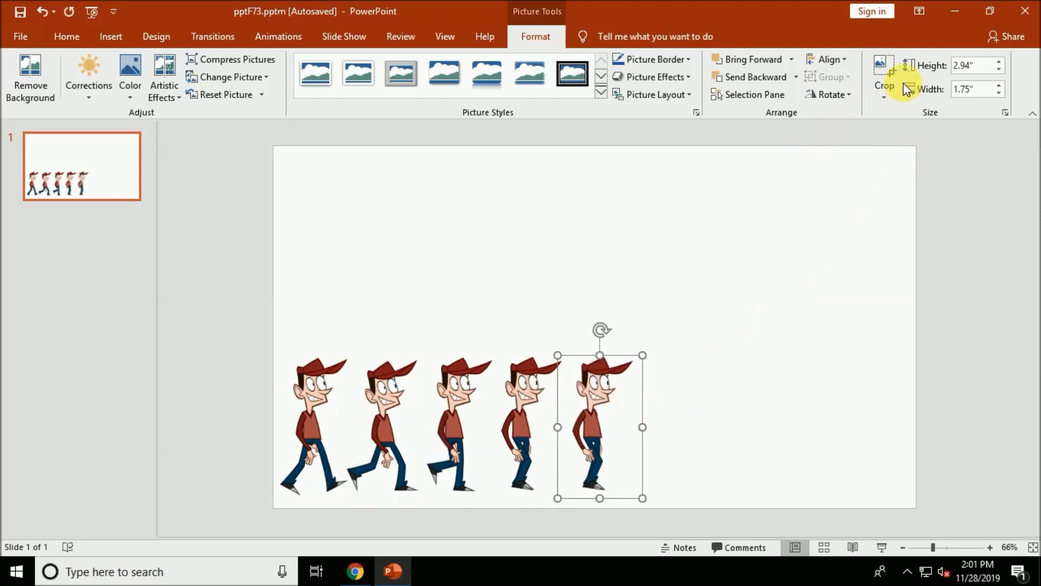
pyautogui.click(890, 69)
pyautogui.moveTo(802, 418); pyautogui.dragTo(732, 420)
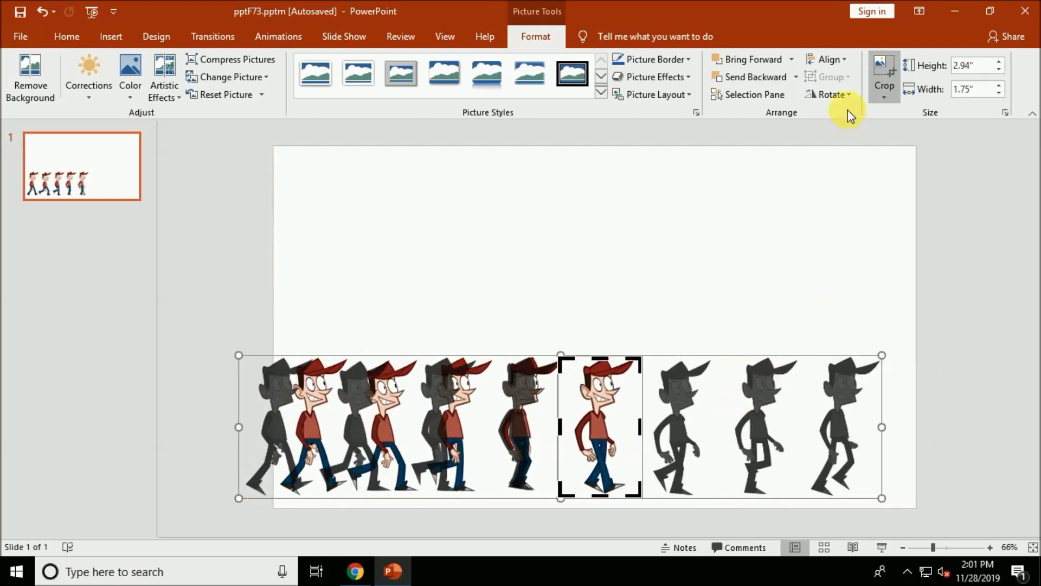
pyautogui.click(883, 67)
# Duplicate the fifth pose beside itself in the row and shift the copy's crop to show the sixth walking pose.
pyautogui.moveTo(636, 413); pyautogui.dragTo(706, 411)
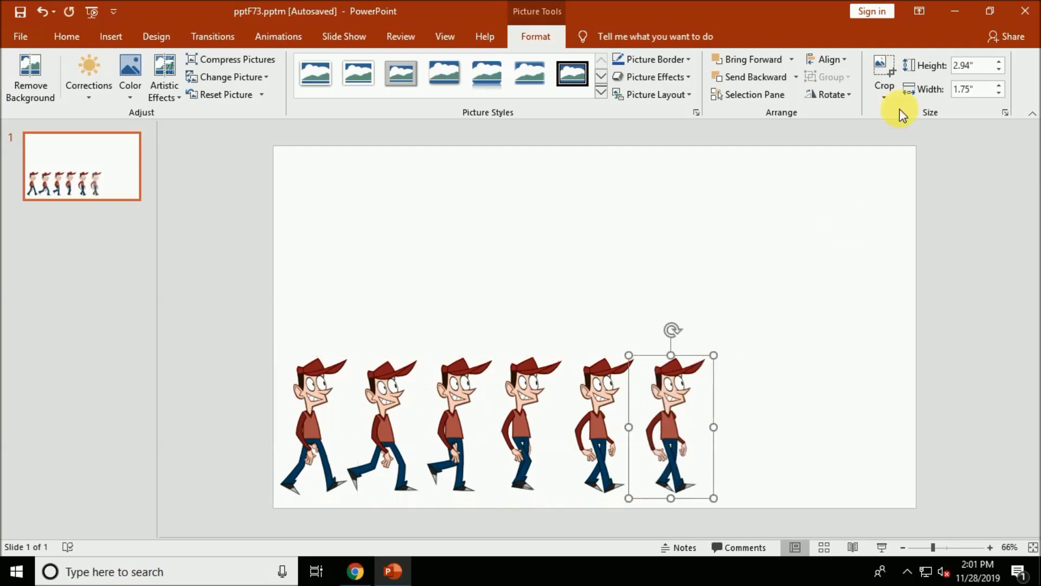
pyautogui.click(885, 70)
pyautogui.moveTo(819, 437); pyautogui.dragTo(758, 445)
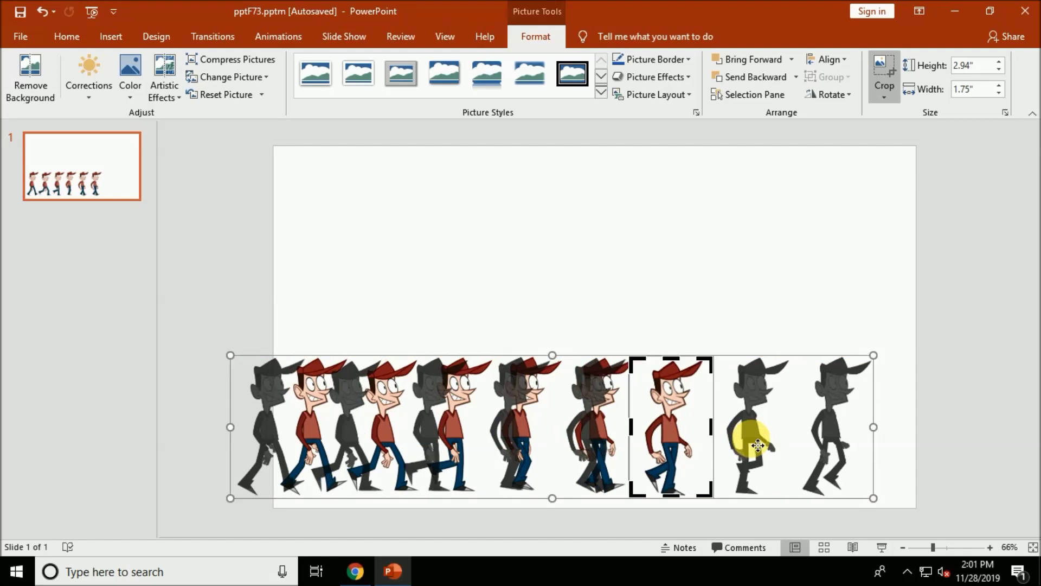
pyautogui.click(886, 69)
# Duplicate the sixth pose beside itself in the row and shift the copy's crop to show the seventh walking pose.
pyautogui.moveTo(693, 418); pyautogui.dragTo(764, 430)
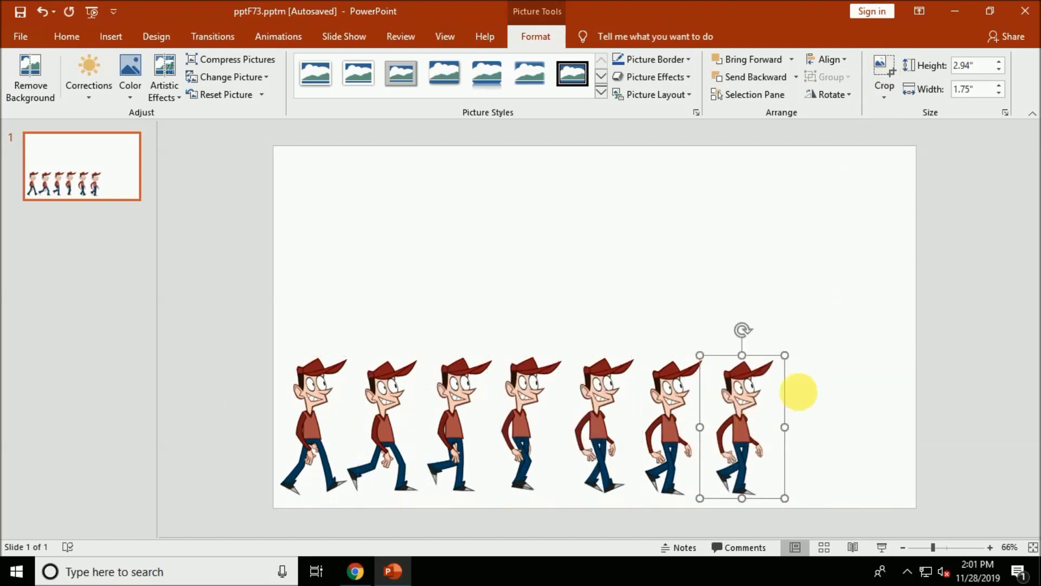
pyautogui.click(896, 73)
pyautogui.moveTo(907, 392); pyautogui.dragTo(830, 392)
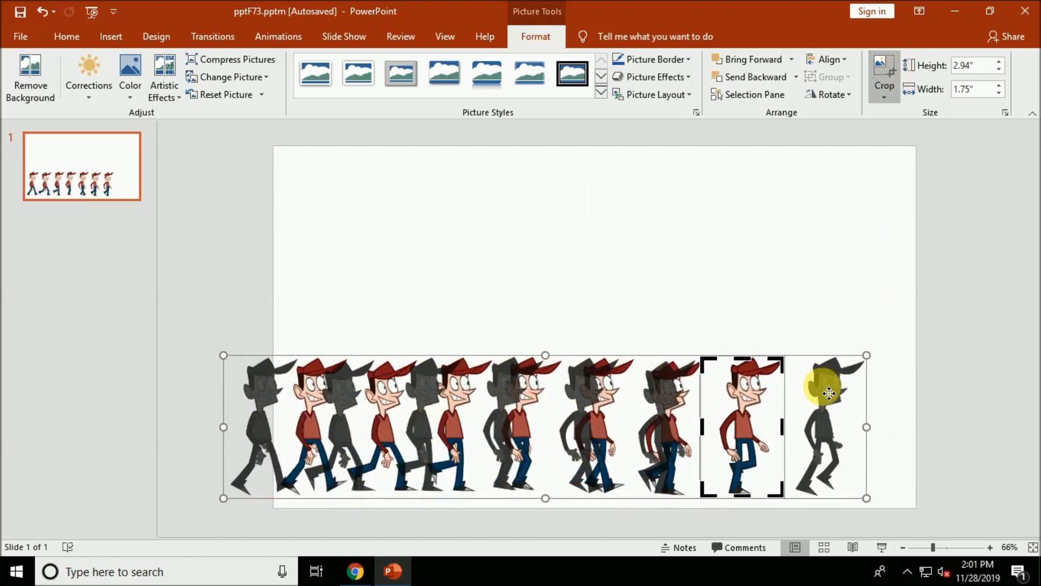
pyautogui.click(890, 81)
# Duplicate the seventh pose, shift the copy's crop to the eighth walking pose and nudge it slightly away from its neighbour.
pyautogui.moveTo(776, 389); pyautogui.dragTo(844, 396)
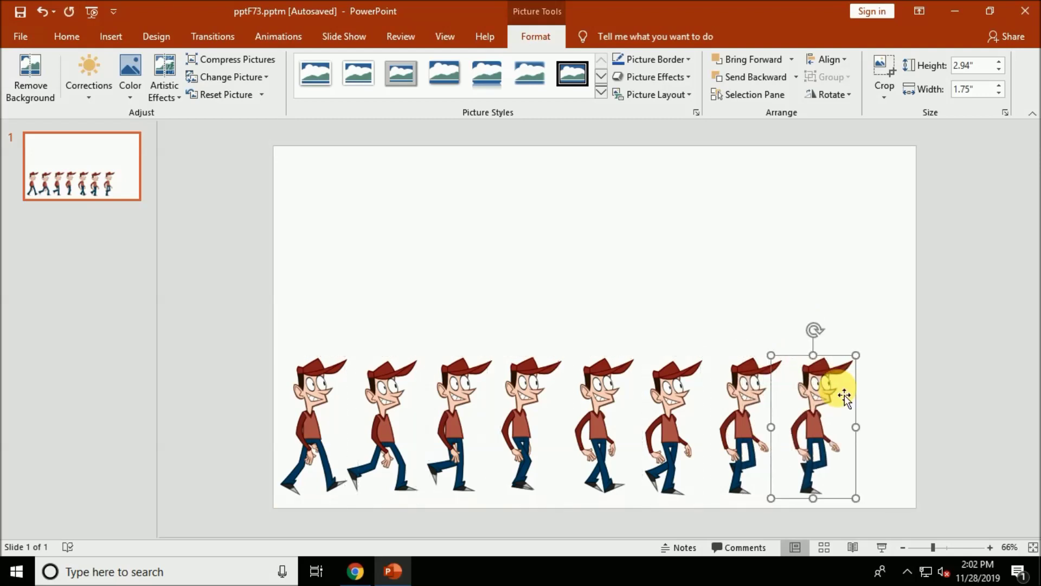
pyautogui.click(883, 70)
pyautogui.moveTo(917, 407); pyautogui.dragTo(815, 411)
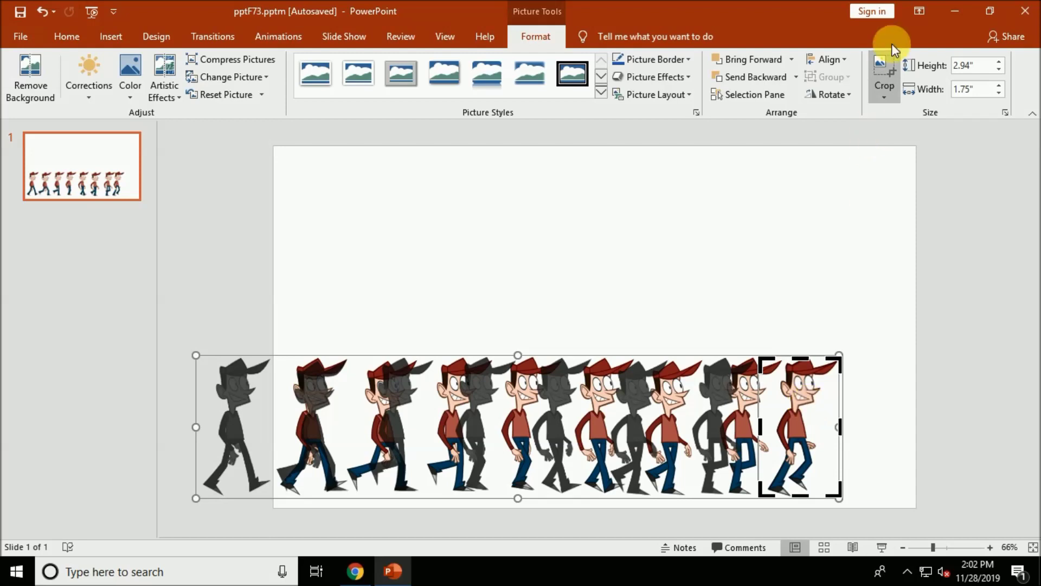
pyautogui.click(881, 77)
pyautogui.moveTo(844, 384); pyautogui.dragTo(852, 391)
# Copy the first pose and place the pasted copy at the end of the row, after the eighth pose.
pyautogui.click(308, 411)
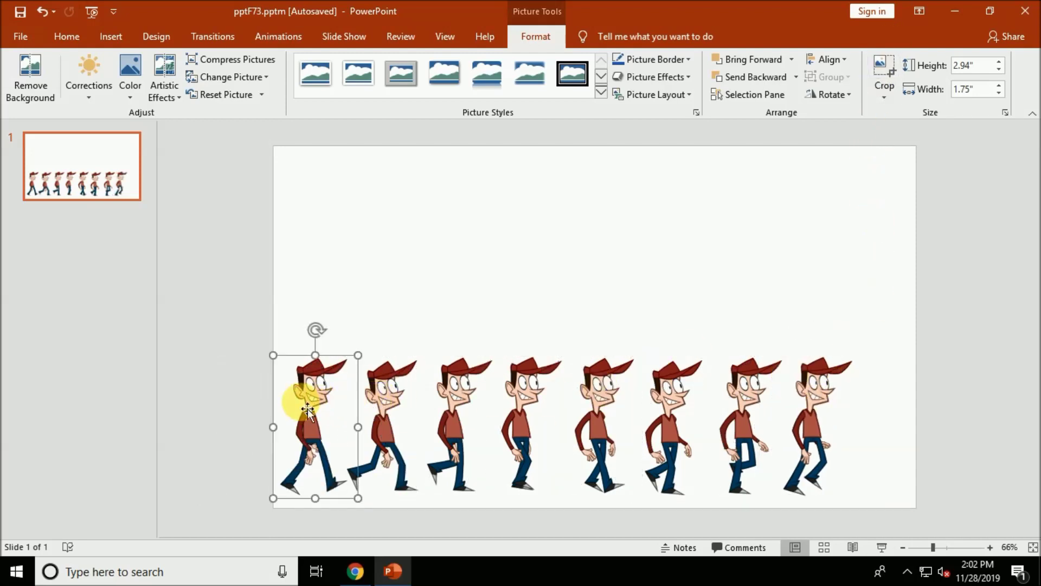
pyautogui.hotkey('ctrl', 'c')
pyautogui.hotkey('ctrl', 'v')
pyautogui.moveTo(310, 408); pyautogui.dragTo(875, 398)
pyautogui.click(616, 246)
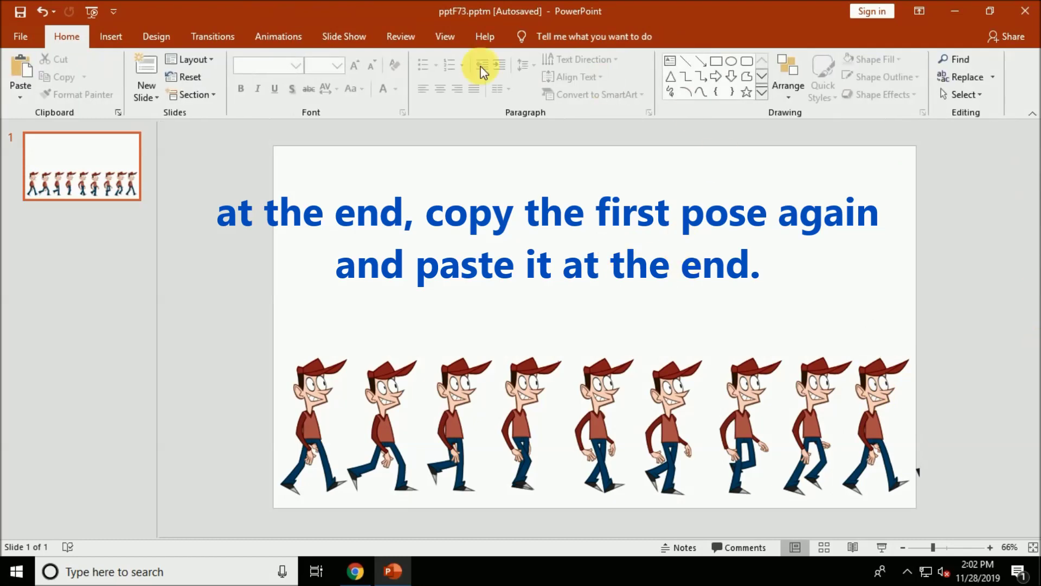
# Show the Animation Pane and give the first pose an Appear entrance effect and a Disappear exit effect.
pyautogui.click(288, 38)
pyautogui.click(692, 64)
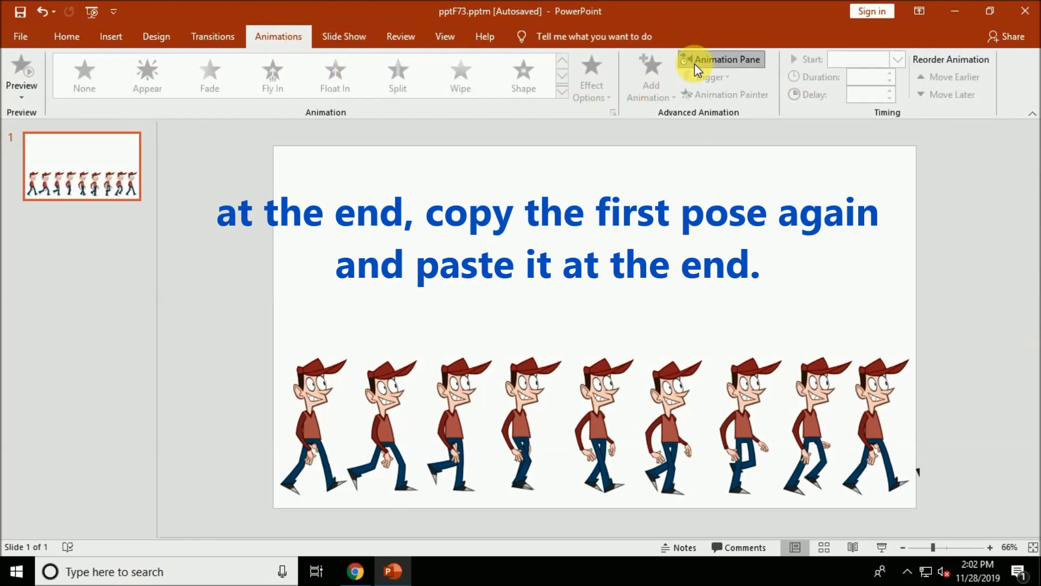
pyautogui.click(183, 434)
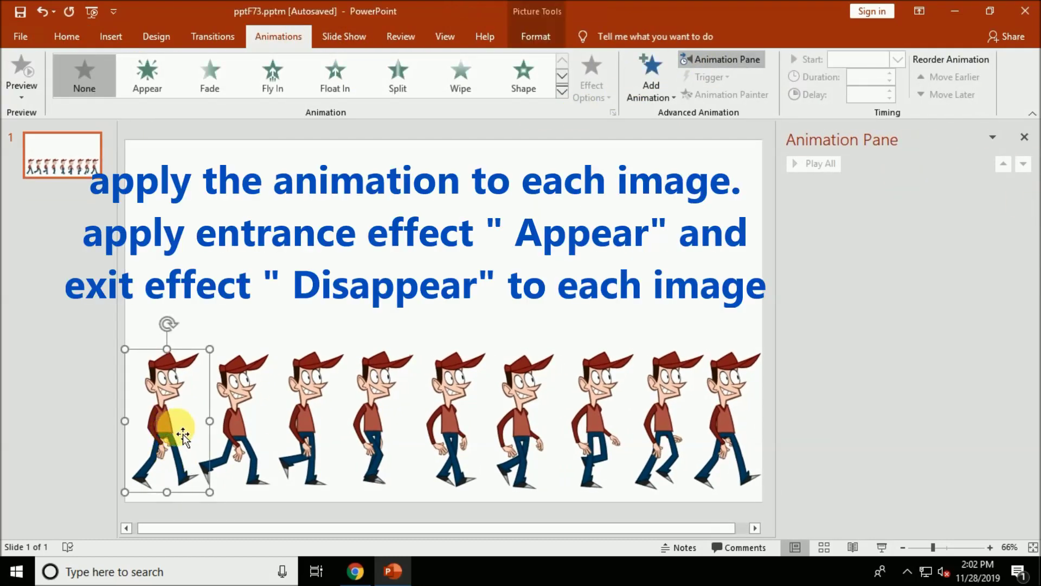
pyautogui.click(654, 92)
pyautogui.click(661, 131)
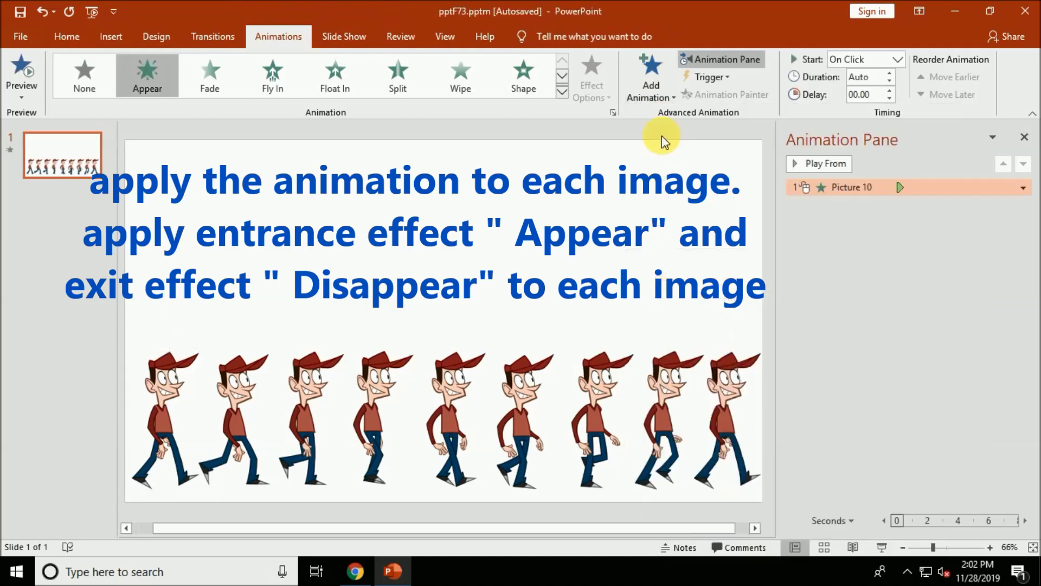
pyautogui.click(668, 102)
pyautogui.click(697, 493)
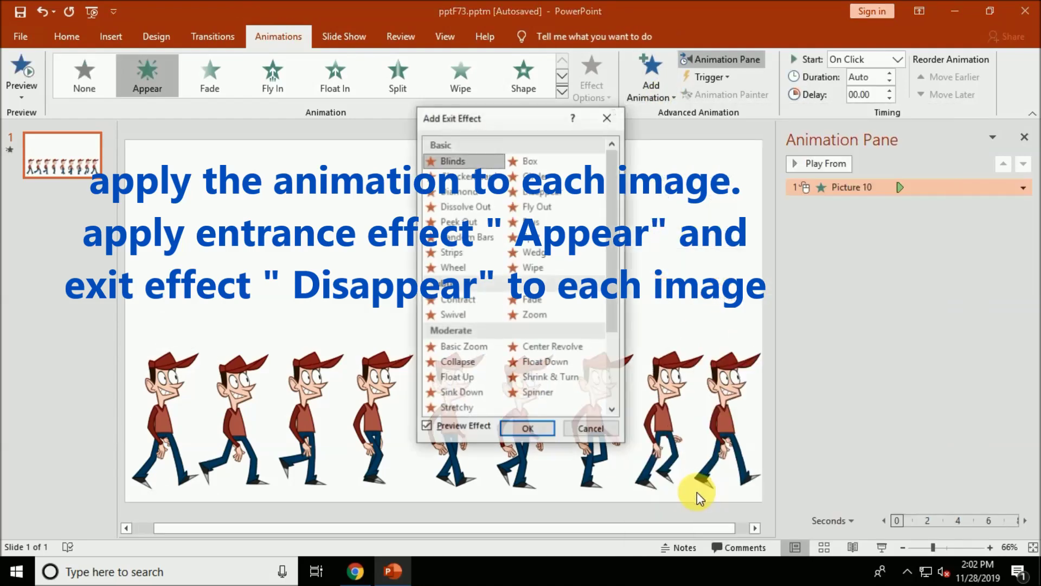
pyautogui.click(543, 193)
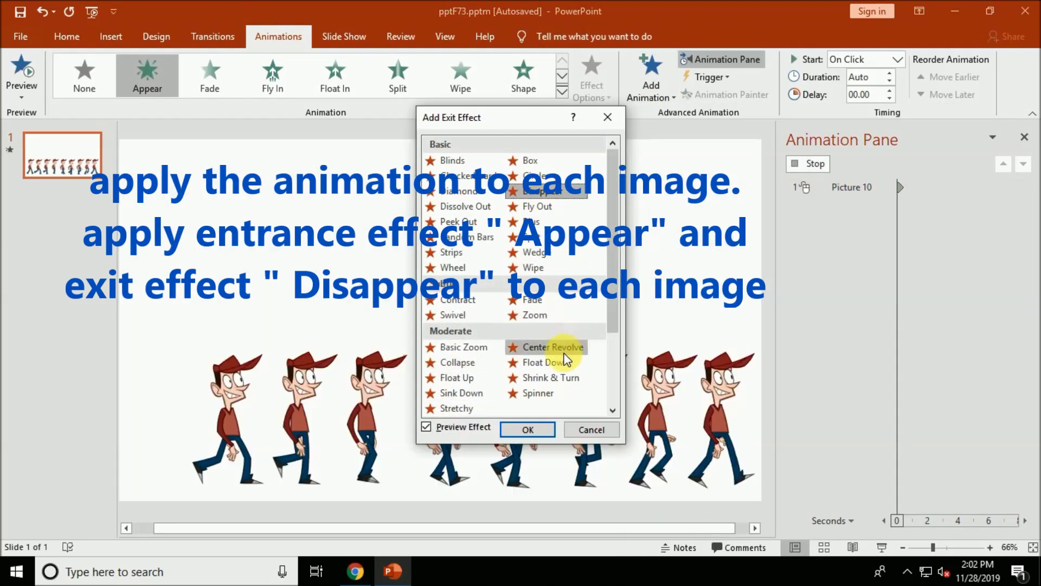
pyautogui.click(529, 429)
# Add an Appear entrance effect and a Disappear exit effect to the second pose.
pyautogui.click(263, 430)
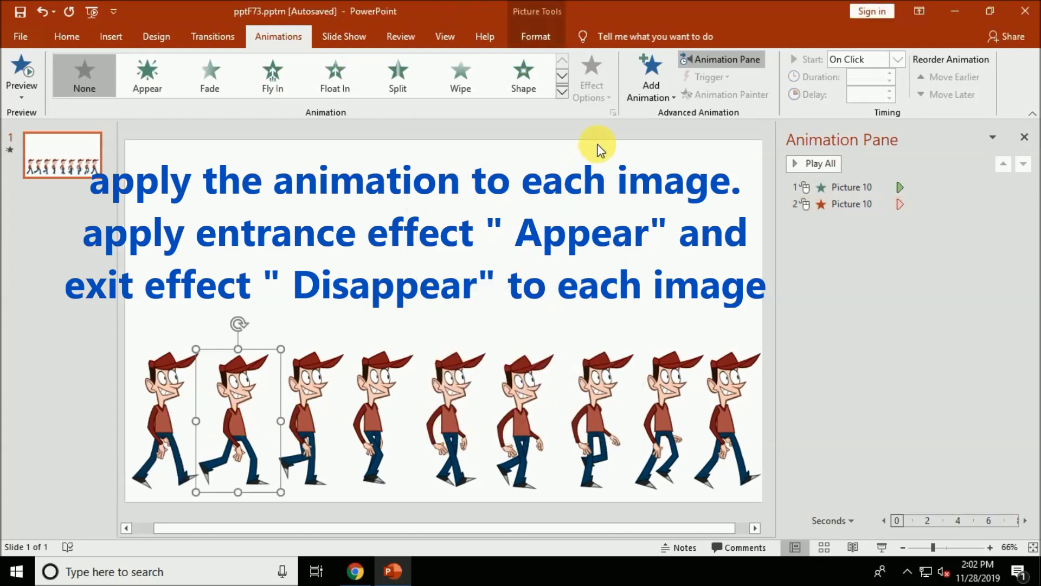
pyautogui.click(643, 85)
pyautogui.click(658, 142)
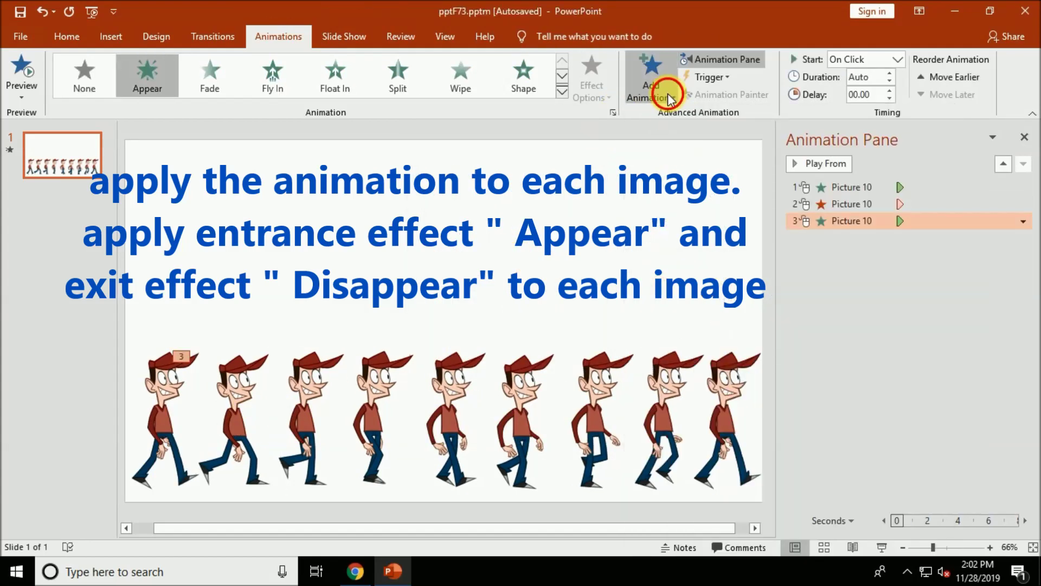
pyautogui.click(651, 86)
pyautogui.click(695, 498)
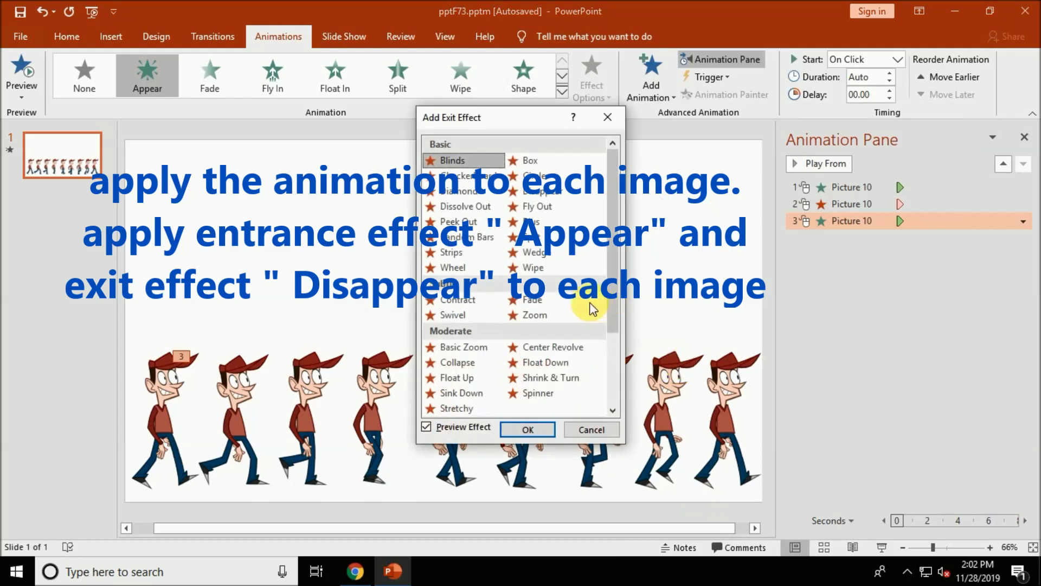
pyautogui.click(543, 191)
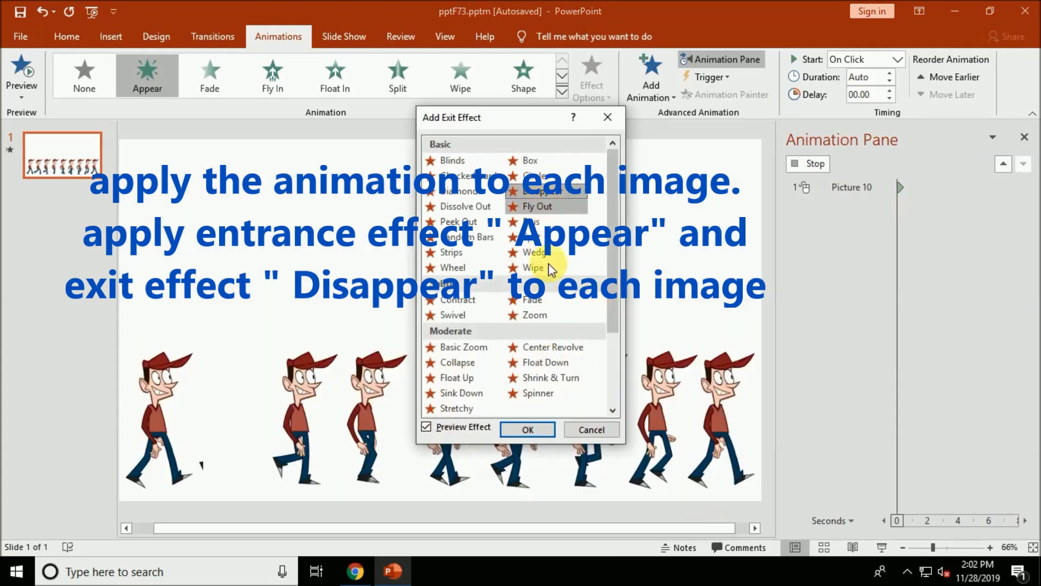
pyautogui.click(521, 429)
# Add an Appear entrance effect and a Disappear exit effect to the third pose.
pyautogui.click(321, 441)
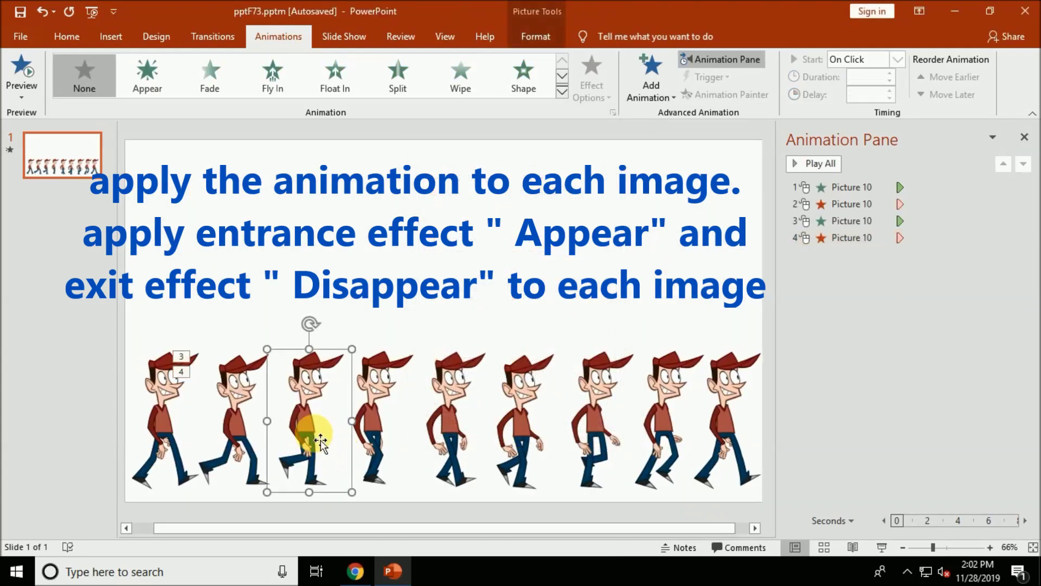
pyautogui.click(233, 442)
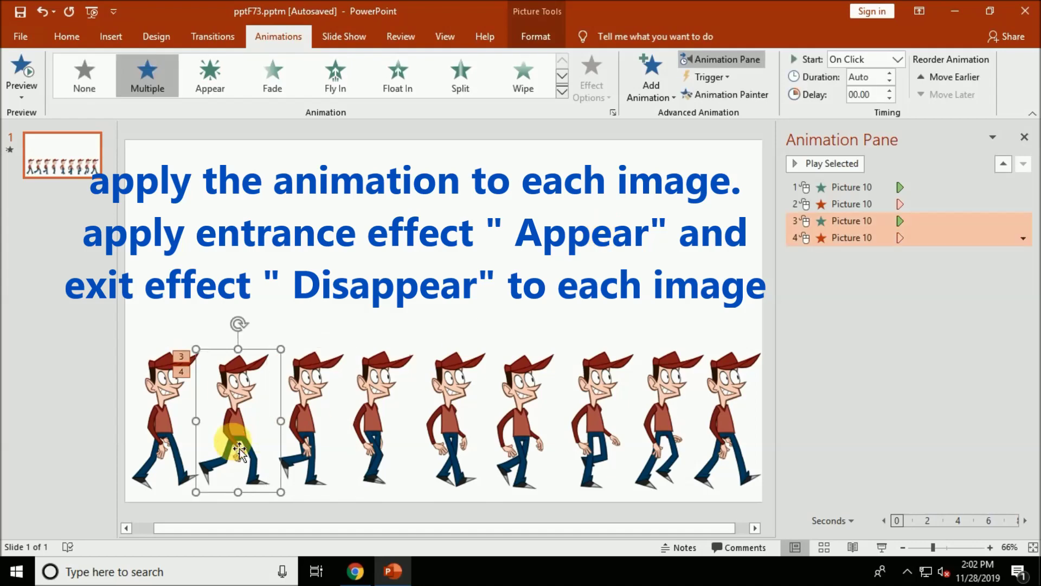
pyautogui.click(293, 441)
pyautogui.click(659, 83)
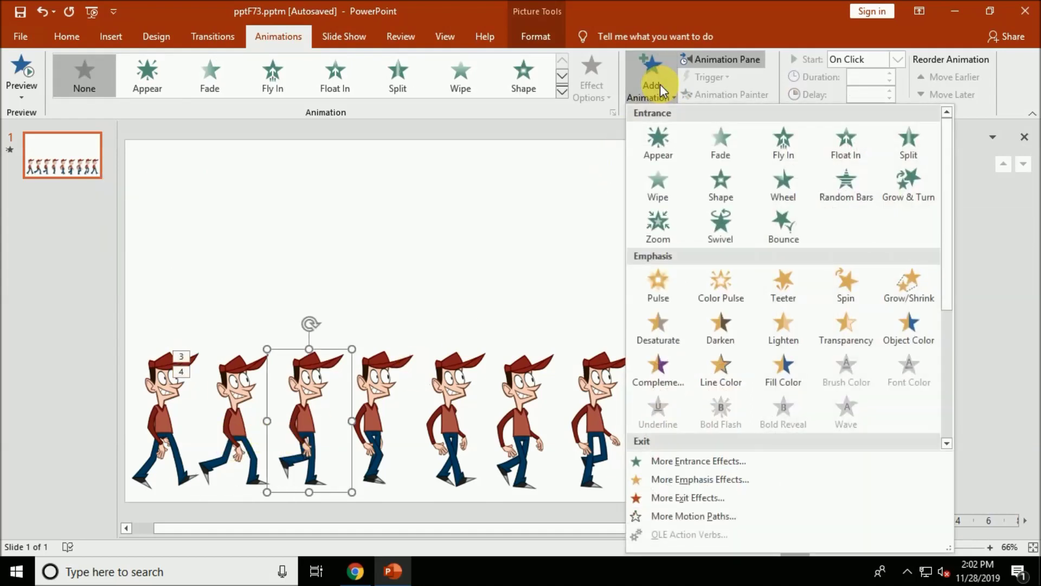
pyautogui.click(658, 142)
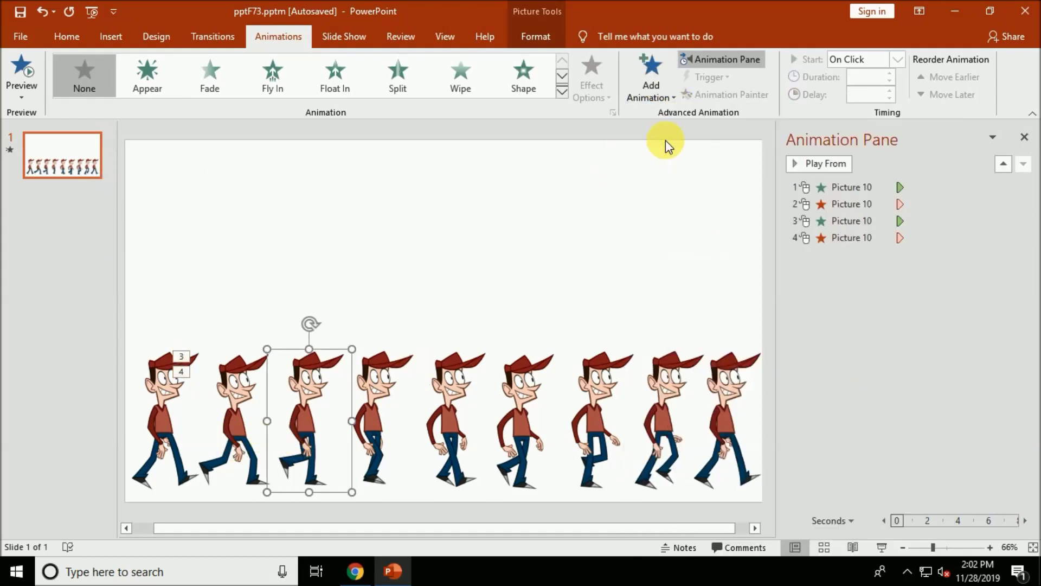
pyautogui.click(320, 469)
pyautogui.click(655, 87)
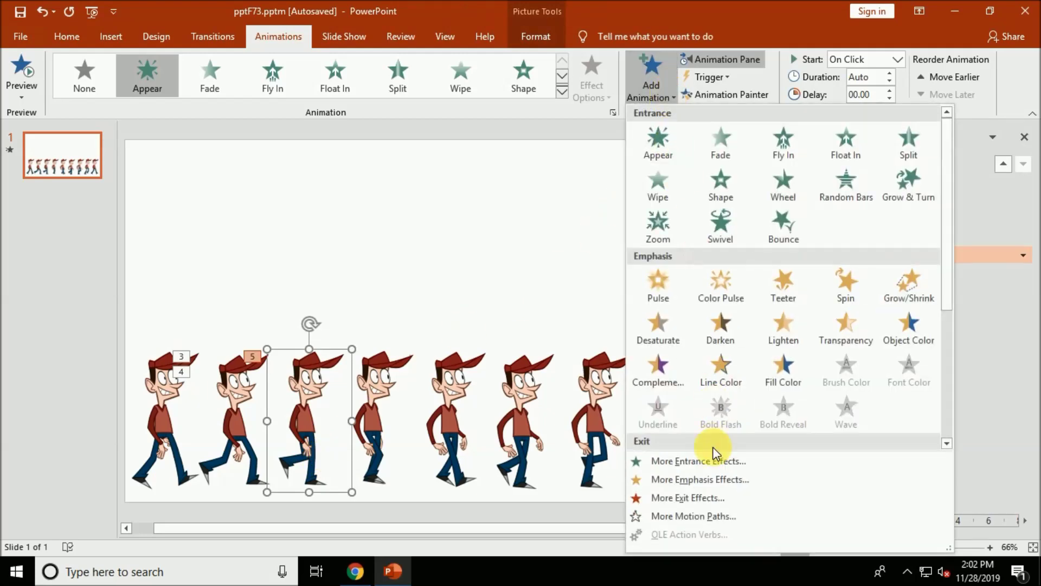
pyautogui.click(705, 493)
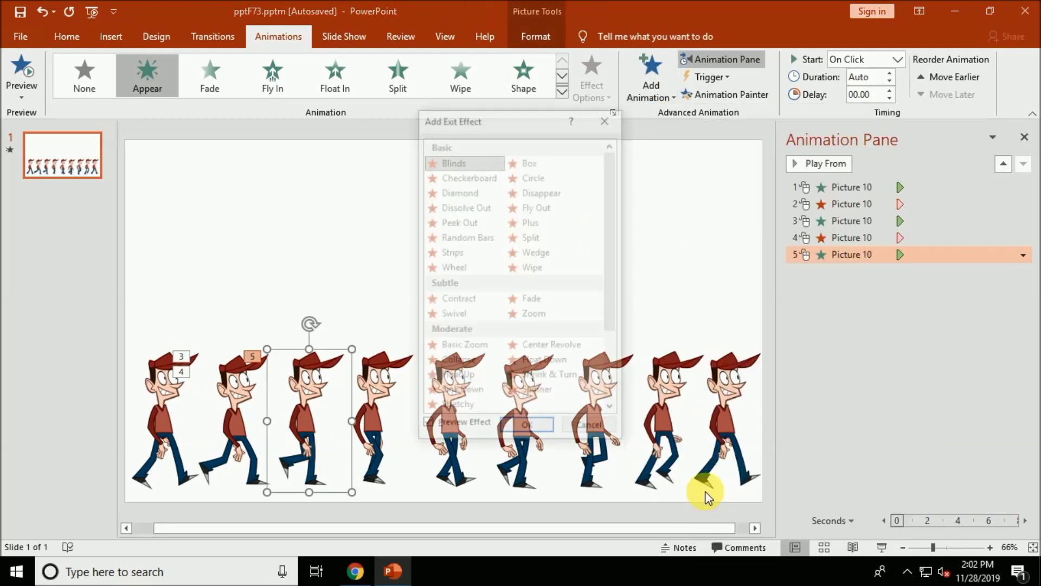
pyautogui.click(549, 195)
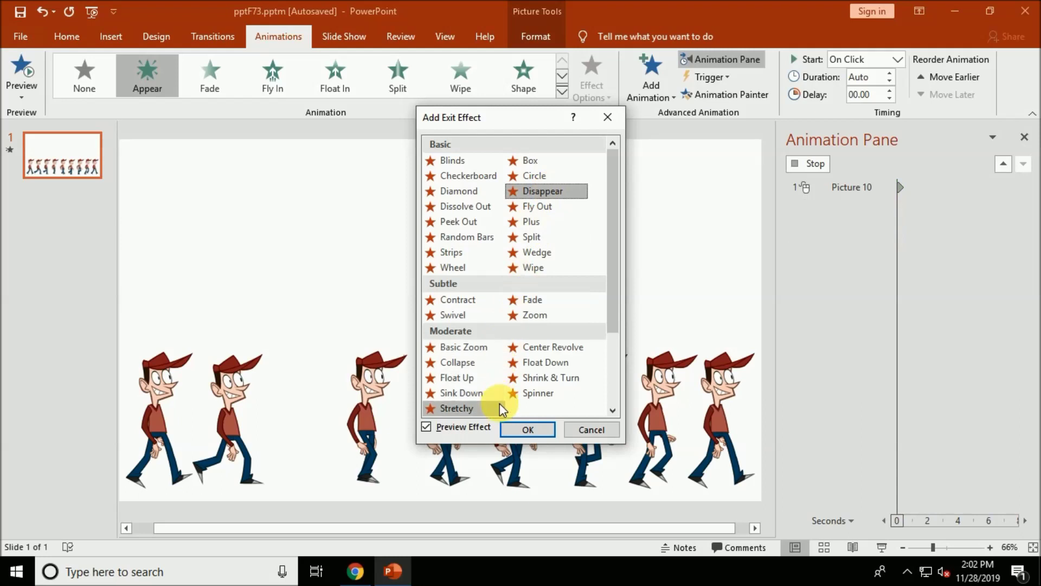
pyautogui.click(528, 429)
# Select the first, second and third poses in turn to review which animation effects belong to each picture.
pyautogui.click(389, 422)
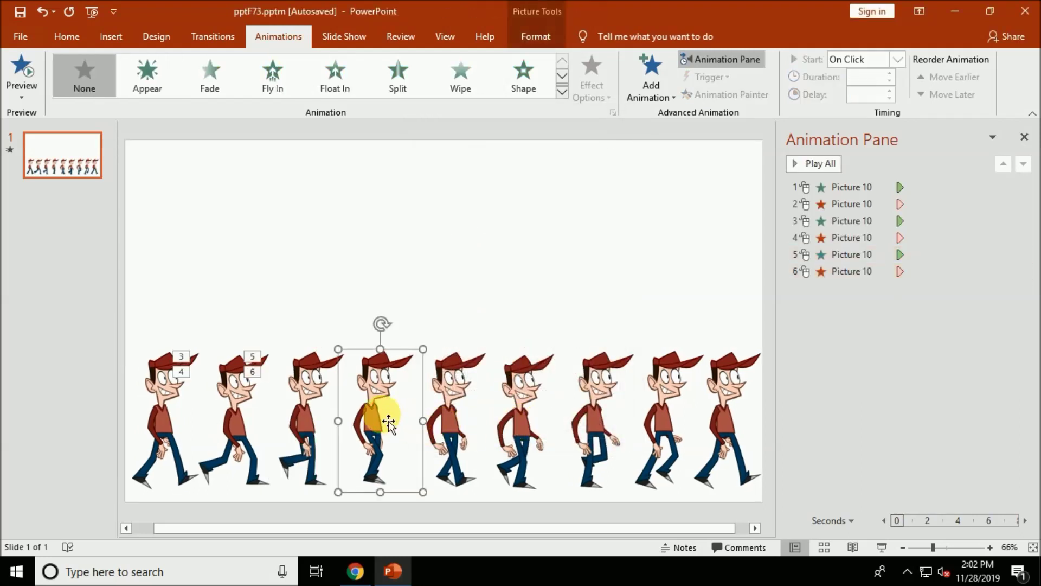
pyautogui.click(183, 415)
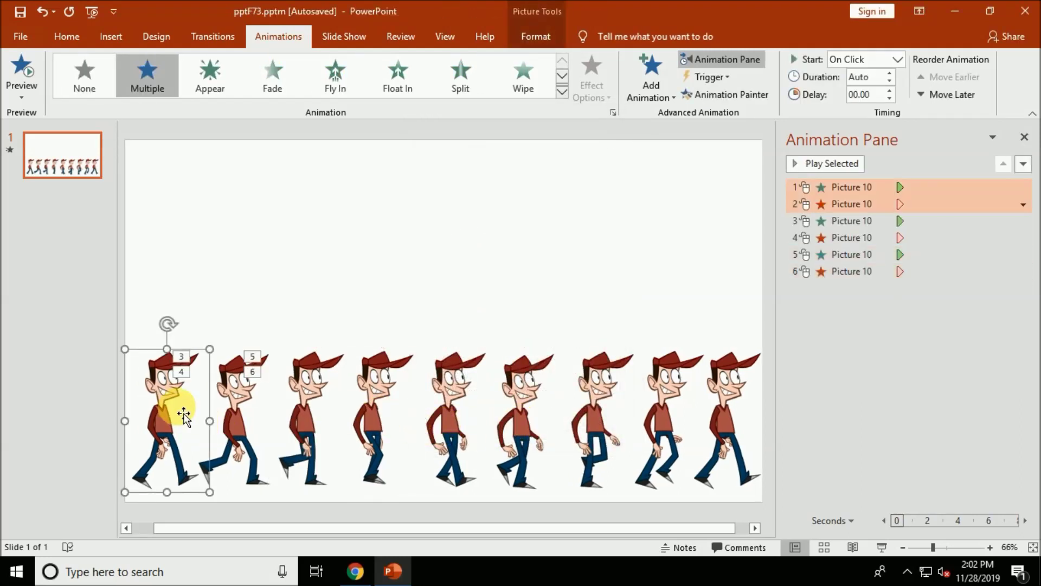
pyautogui.click(254, 412)
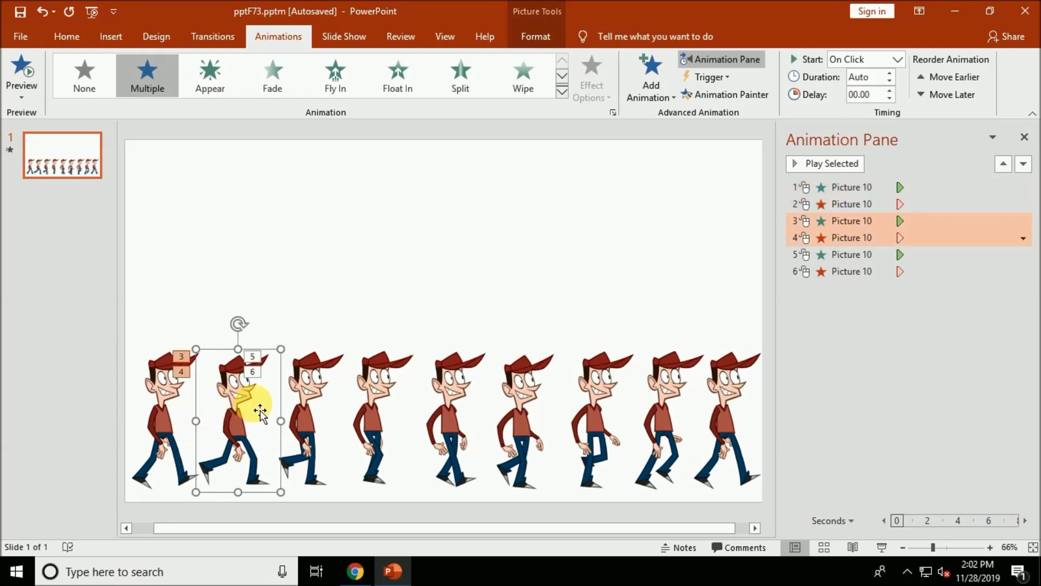
pyautogui.click(169, 419)
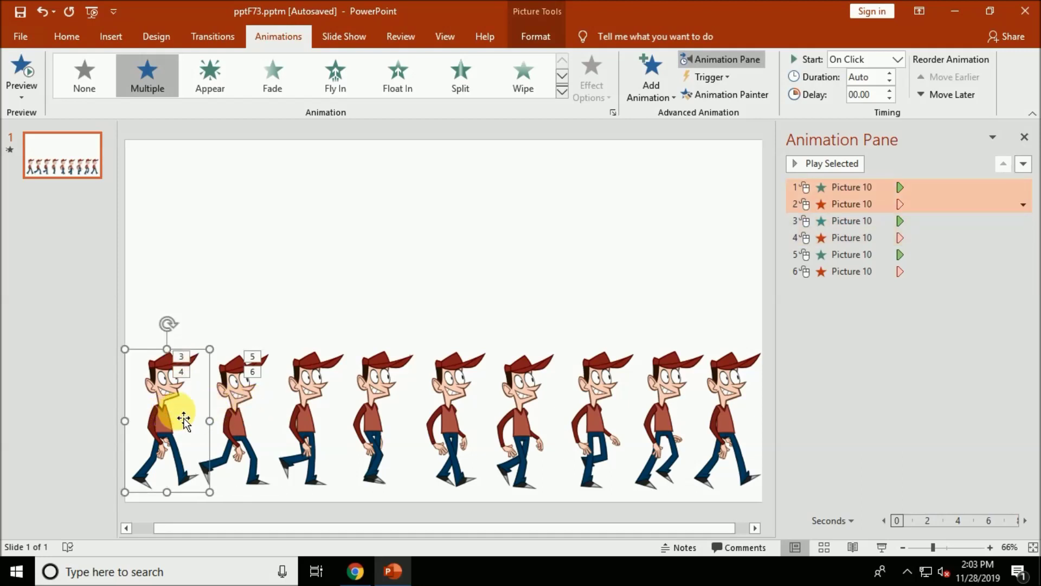
pyautogui.click(252, 415)
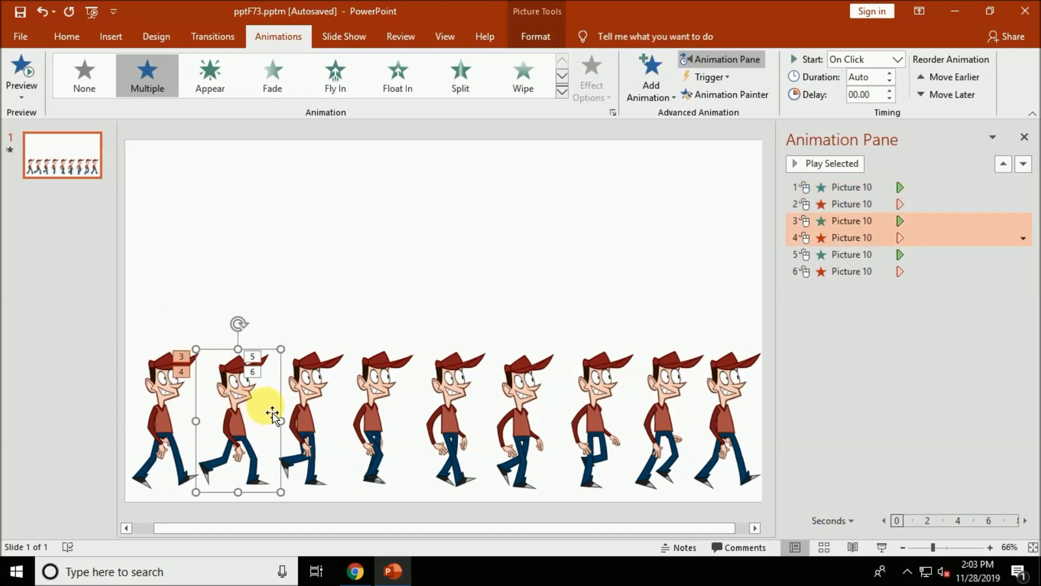
pyautogui.click(313, 417)
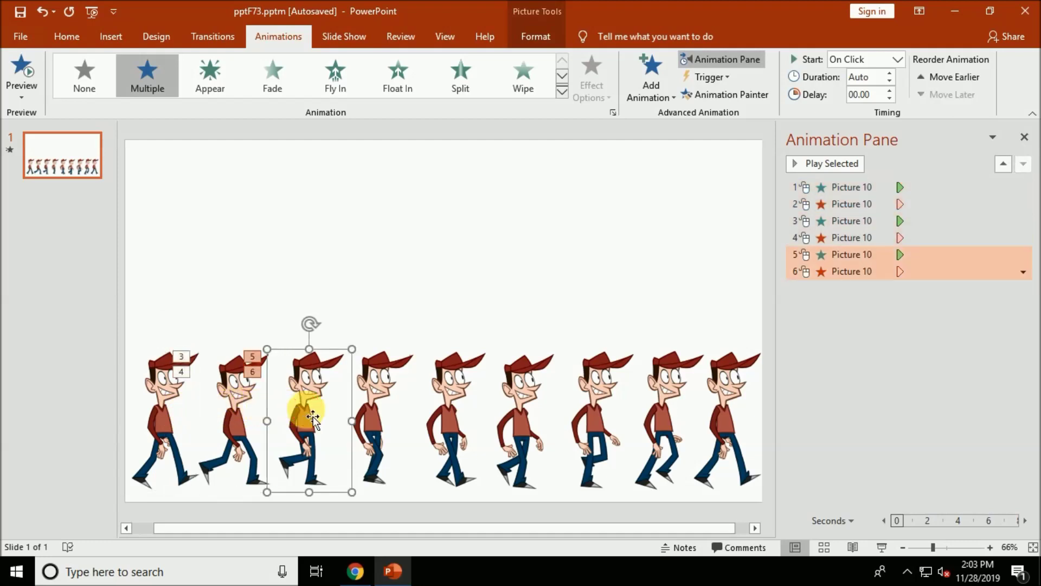
# Add an Appear entrance effect and a Disappear exit effect to the fourth pose.
pyautogui.click(385, 415)
pyautogui.click(656, 93)
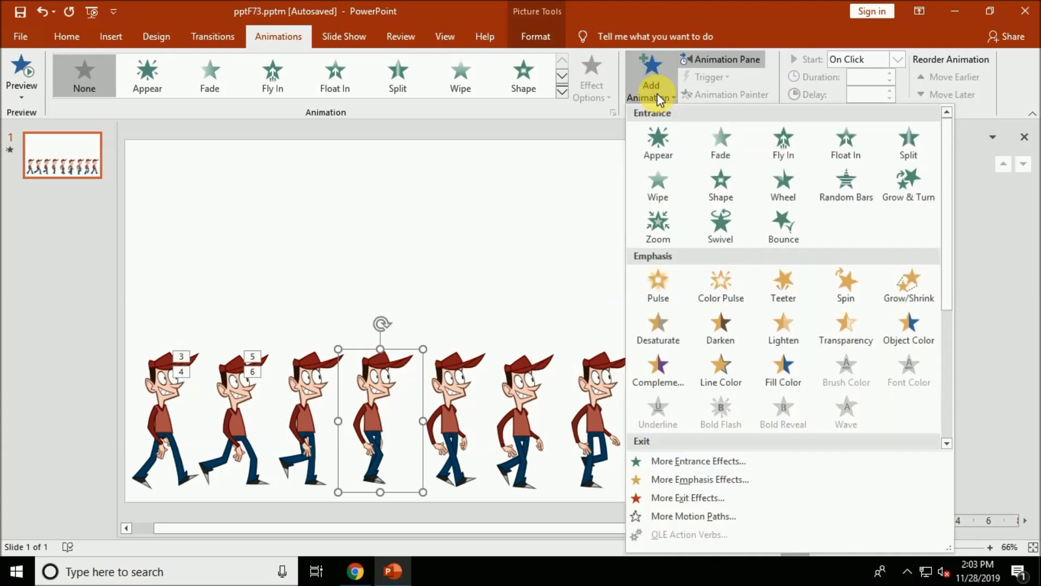
pyautogui.click(657, 147)
pyautogui.click(671, 99)
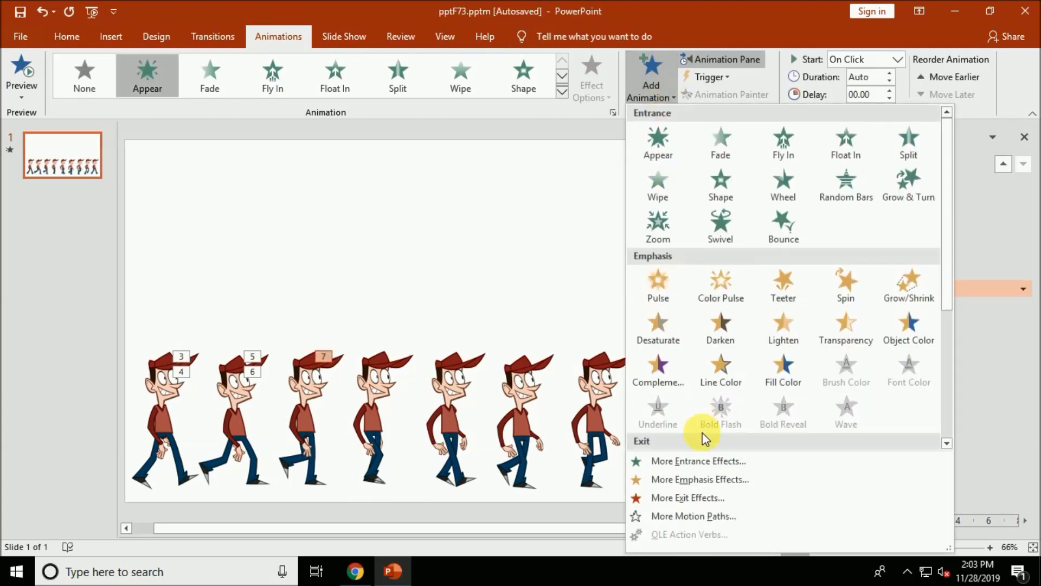
pyautogui.click(694, 496)
pyautogui.click(548, 191)
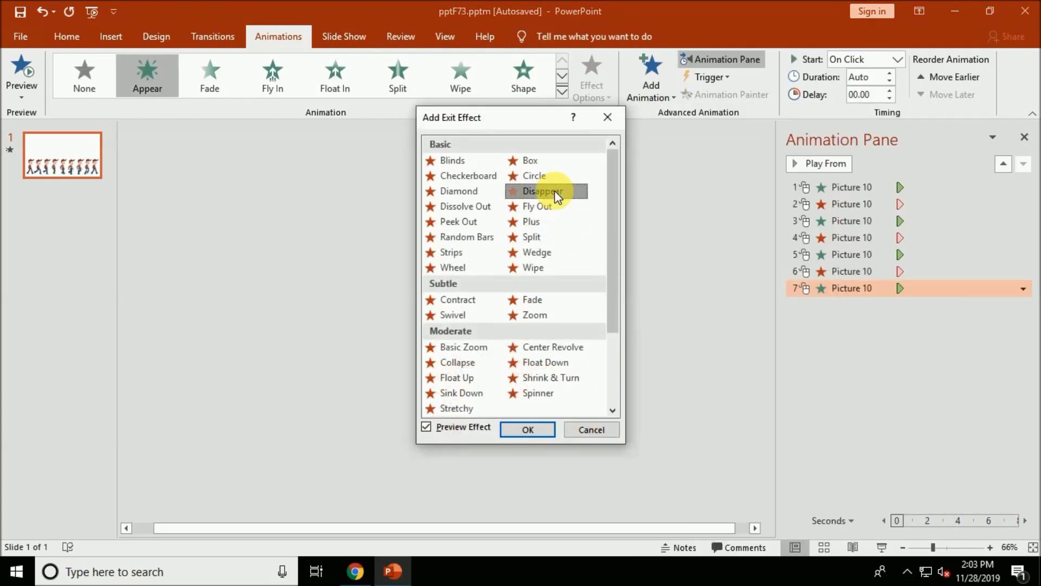
pyautogui.click(524, 429)
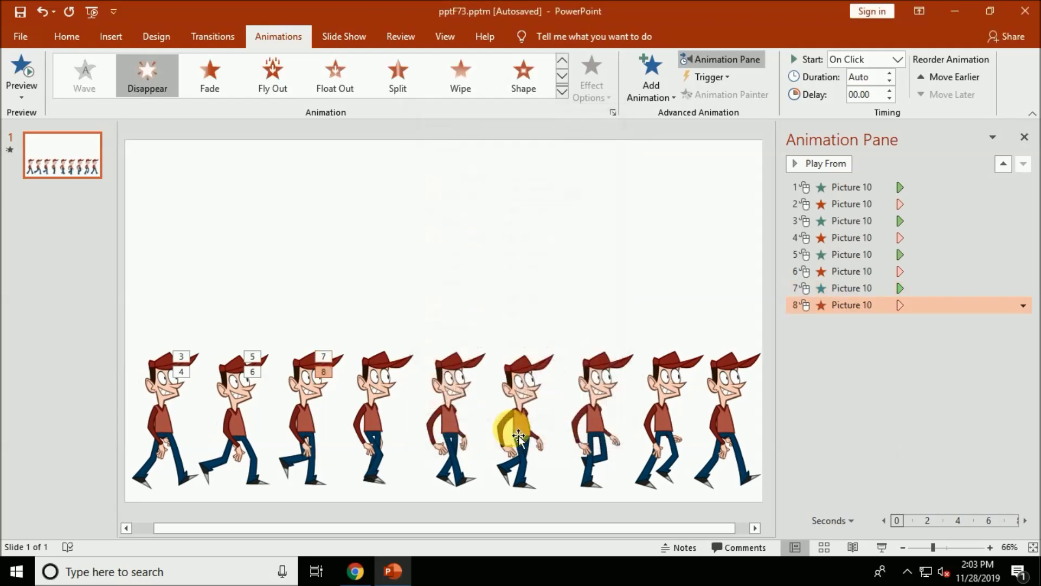
# Add an Appear entrance effect and a Disappear exit effect to the fifth pose.
pyautogui.click(444, 417)
pyautogui.click(389, 426)
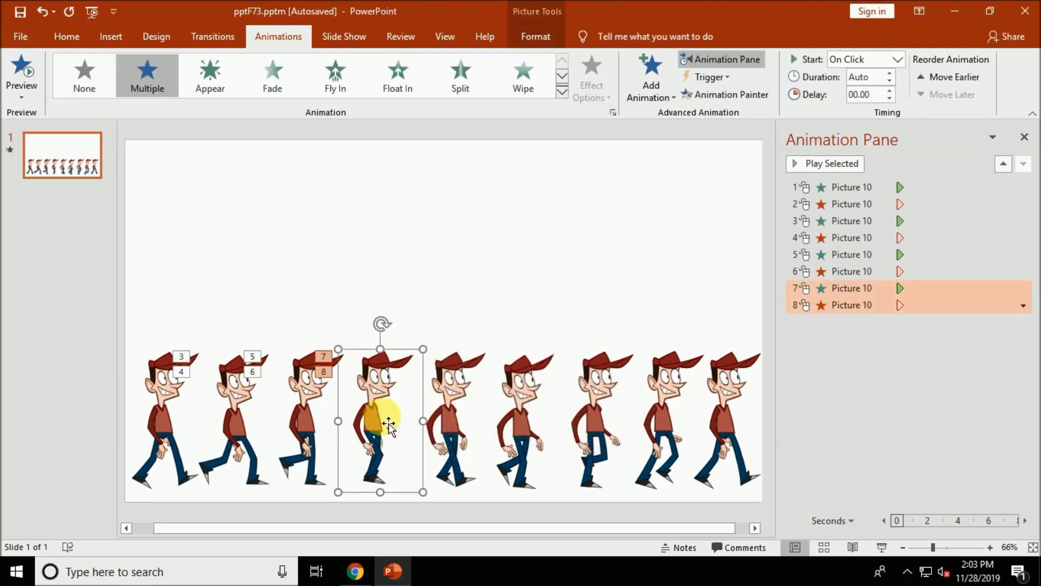
pyautogui.click(434, 420)
pyautogui.click(656, 86)
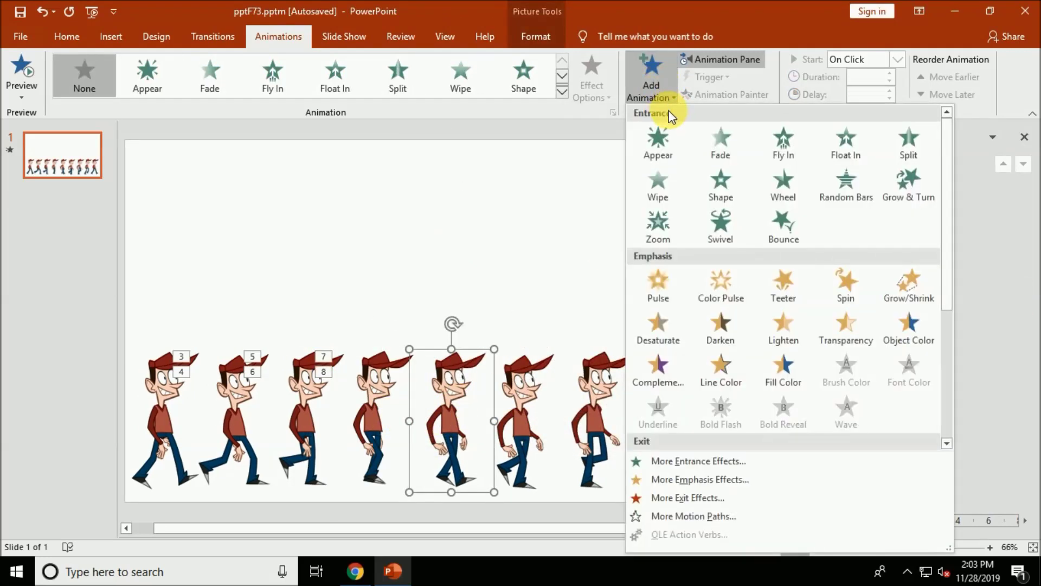
pyautogui.click(662, 141)
pyautogui.click(664, 100)
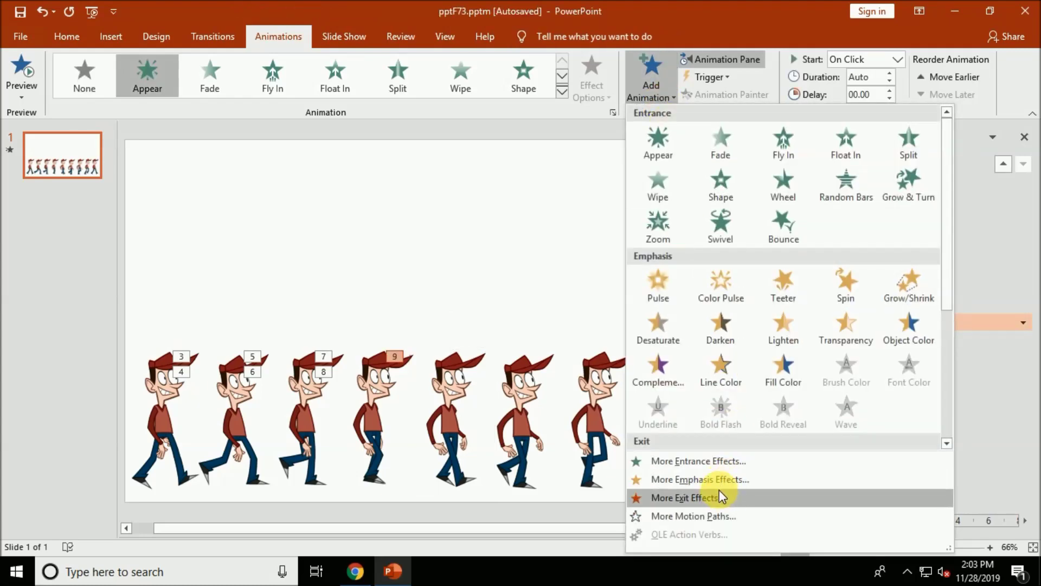
pyautogui.click(719, 491)
pyautogui.click(542, 191)
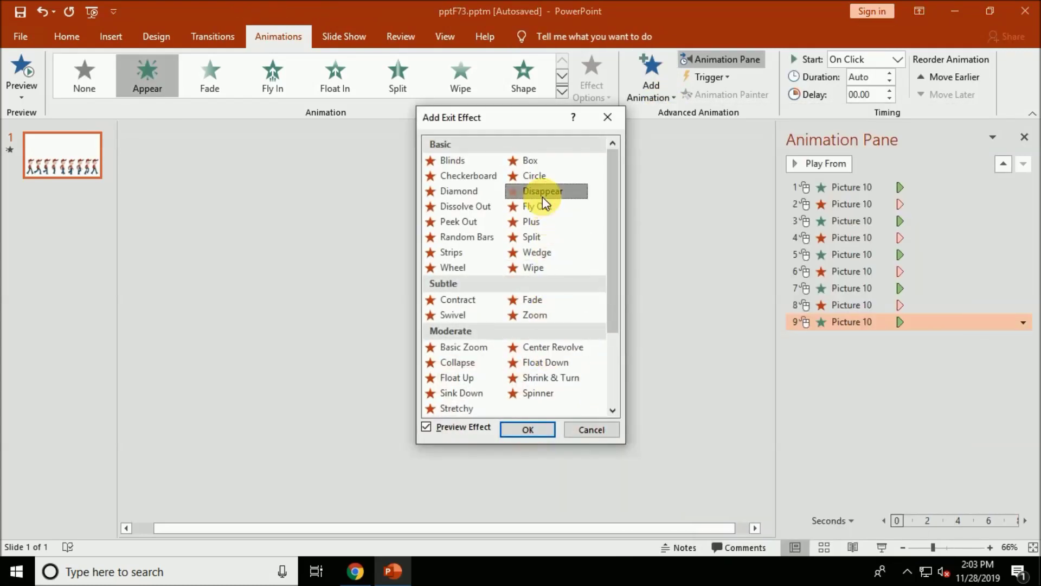
pyautogui.click(531, 429)
# Add an Appear entrance effect and a Disappear exit effect to the sixth pose.
pyautogui.click(507, 418)
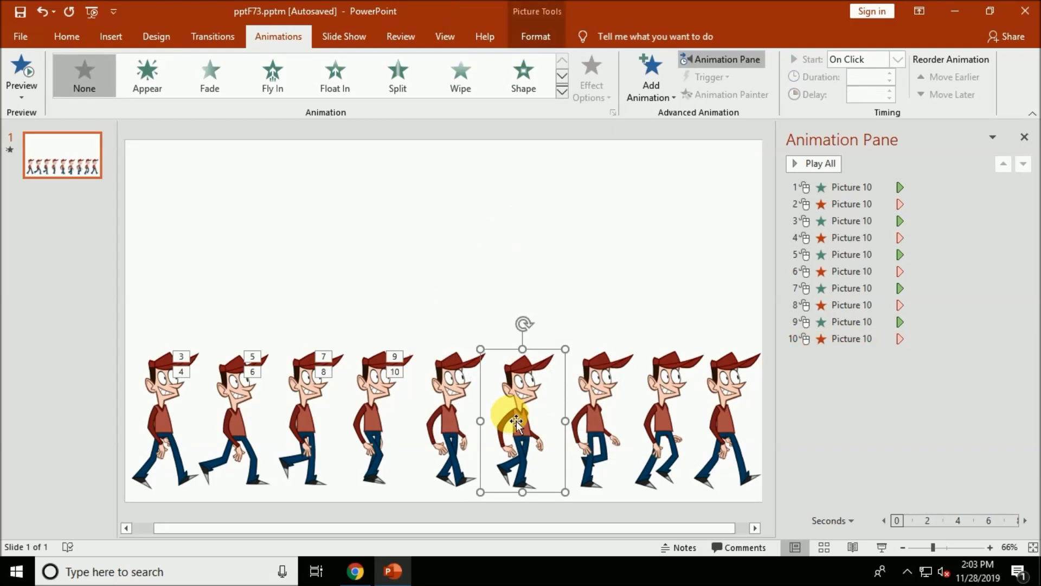
pyautogui.click(459, 432)
pyautogui.click(495, 414)
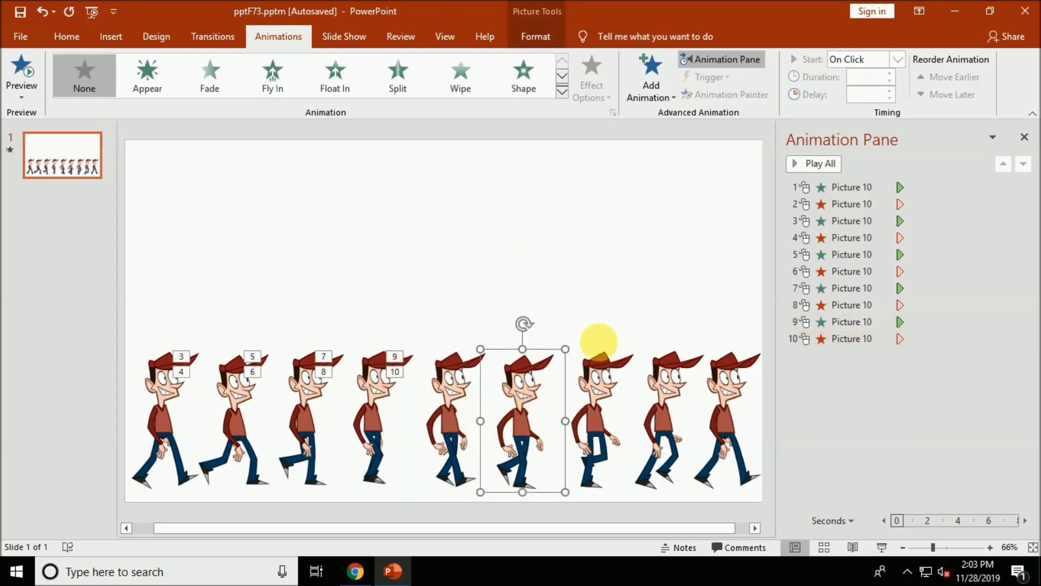
pyautogui.click(646, 92)
pyautogui.click(656, 130)
pyautogui.click(654, 90)
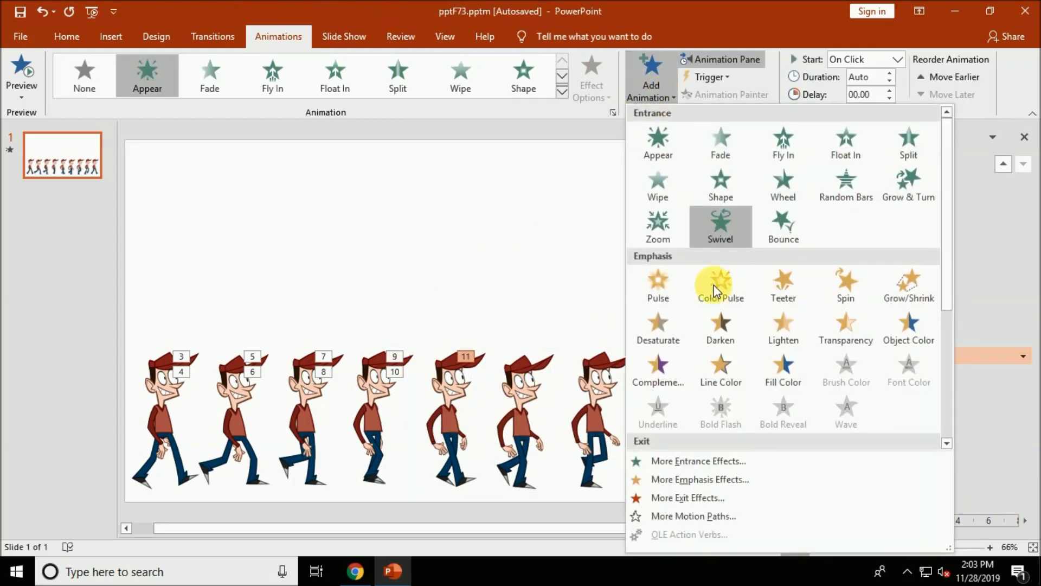
pyautogui.click(727, 495)
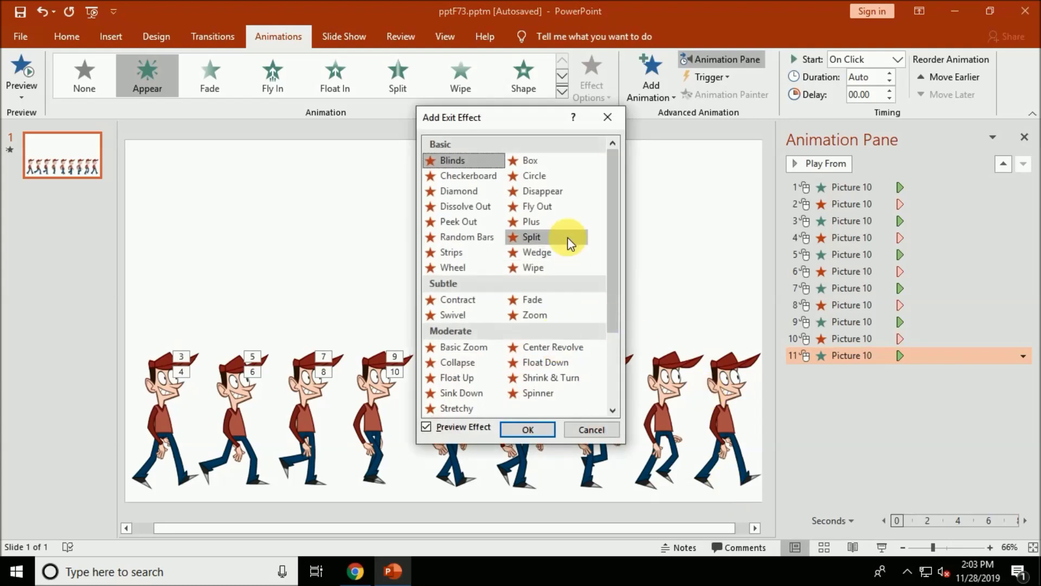
pyautogui.click(556, 193)
pyautogui.click(529, 429)
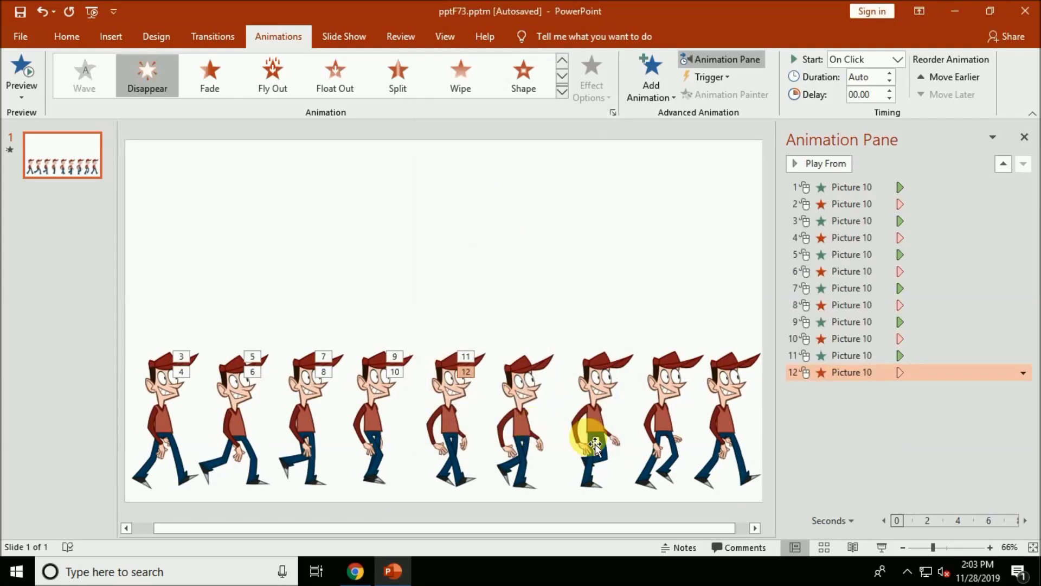
# Add an Appear entrance effect and a Disappear exit effect to the seventh pose.
pyautogui.click(587, 429)
pyautogui.click(643, 84)
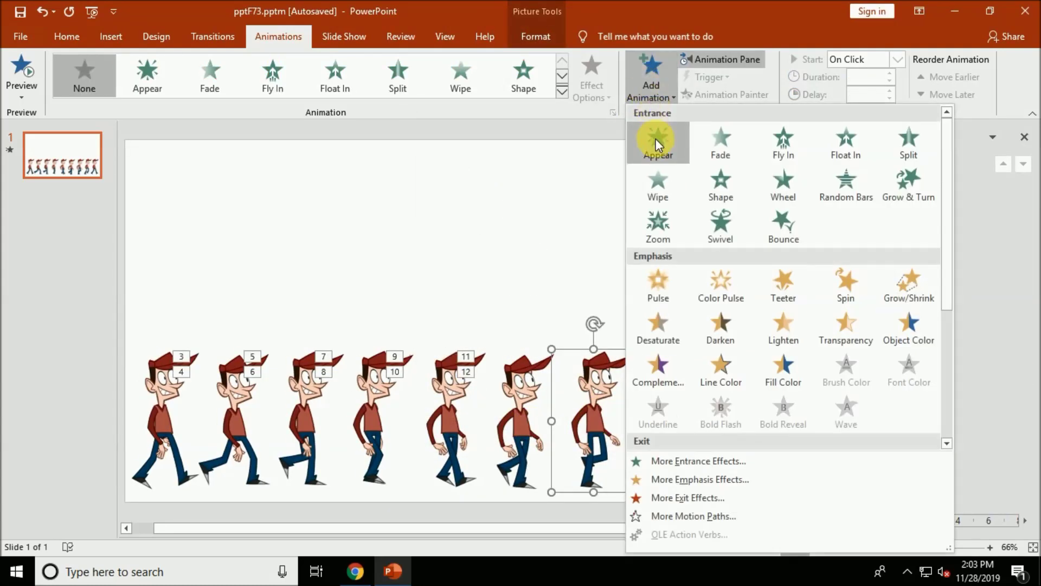
pyautogui.click(656, 138)
pyautogui.click(660, 93)
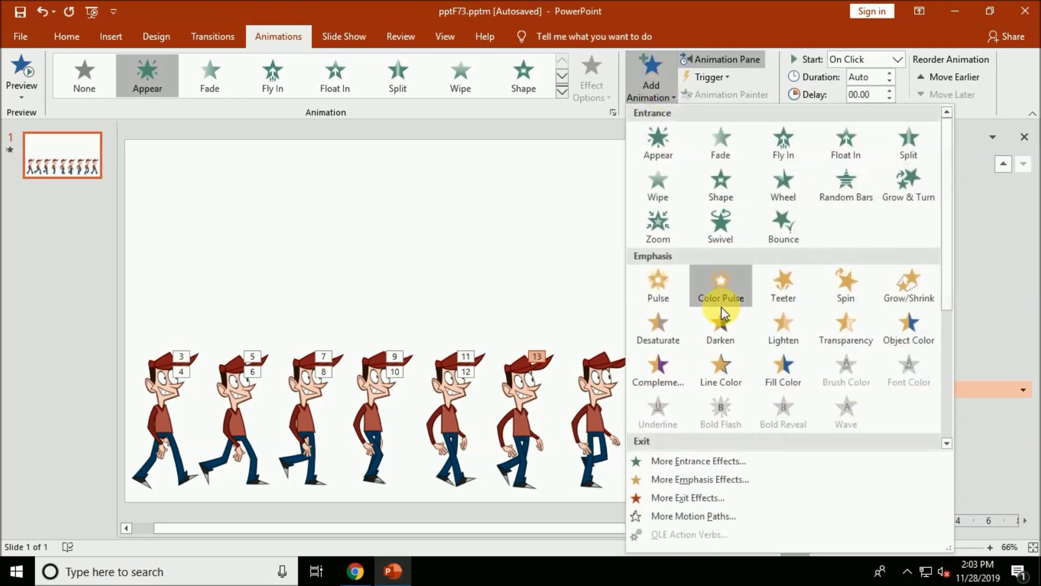
pyautogui.click(720, 493)
pyautogui.click(544, 192)
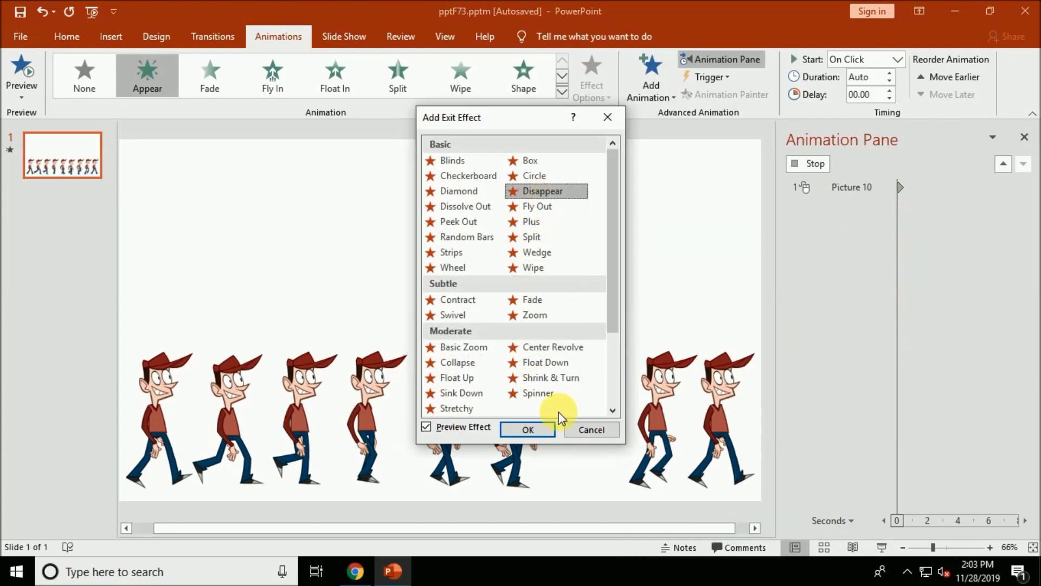
pyautogui.click(528, 429)
# Add an Appear entrance effect and a Disappear exit effect to the eighth pose.
pyautogui.click(624, 431)
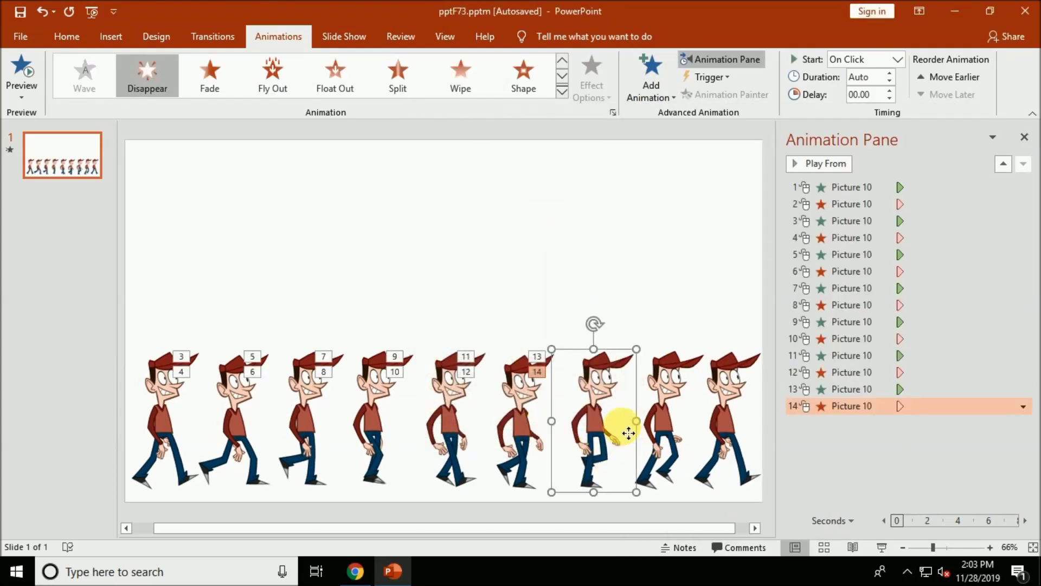
pyautogui.click(662, 420)
pyautogui.click(656, 96)
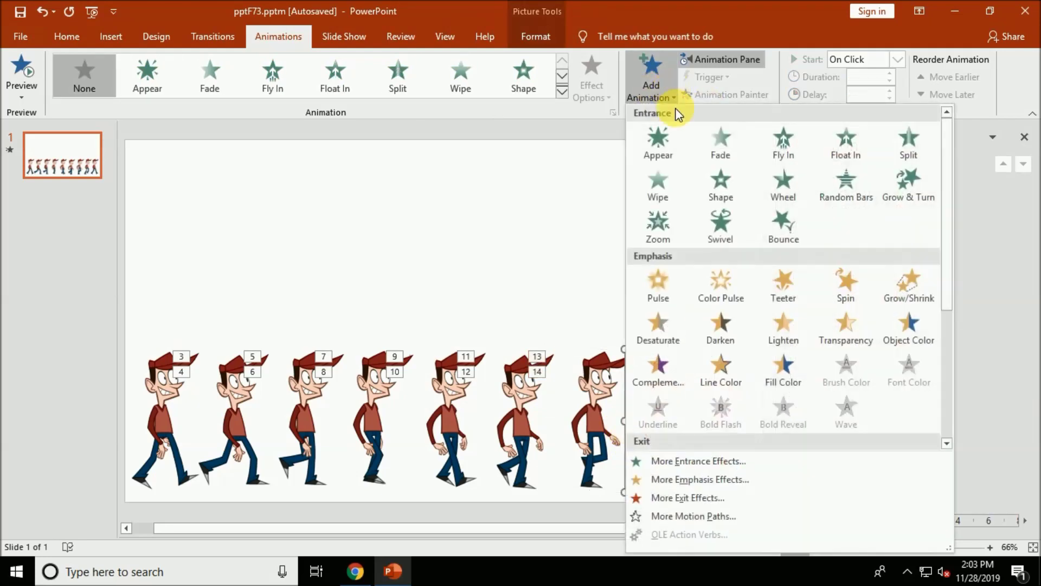
pyautogui.click(675, 140)
pyautogui.click(662, 69)
pyautogui.click(743, 495)
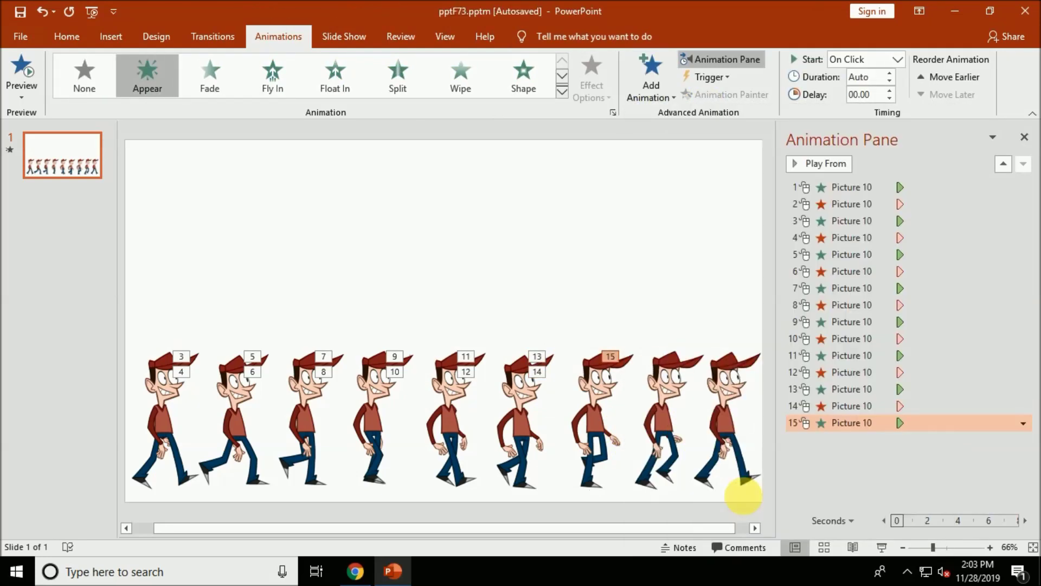
pyautogui.click(556, 190)
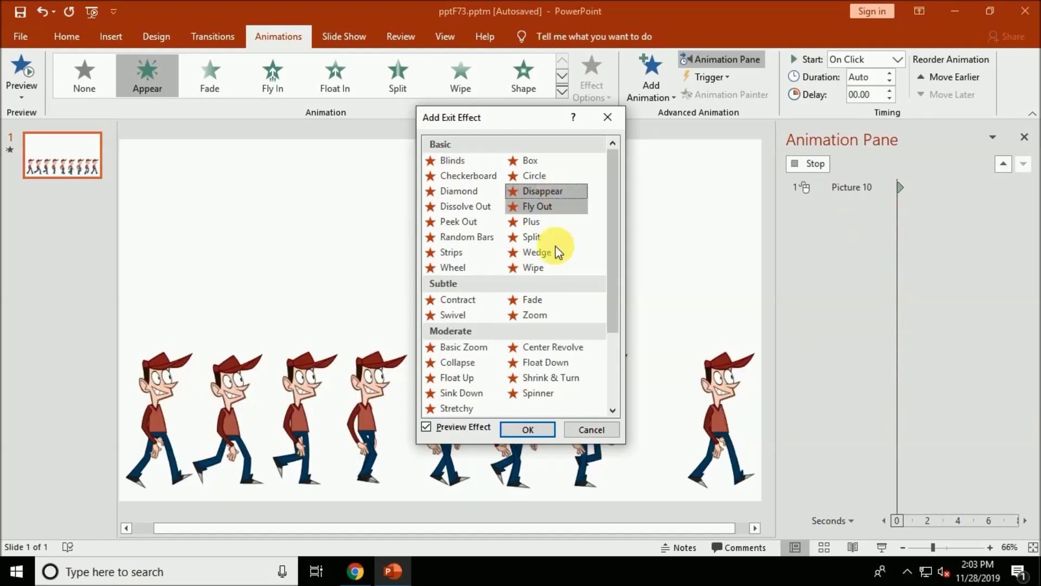
pyautogui.click(527, 428)
# Add an Appear entrance effect and a Disappear exit effect to the ninth pose.
pyautogui.click(737, 436)
pyautogui.click(632, 414)
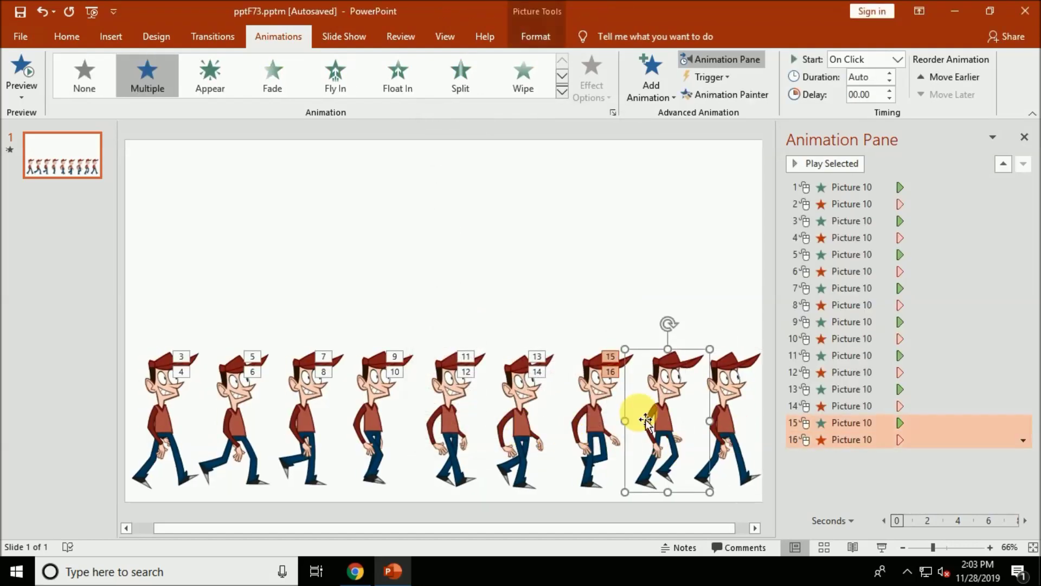
pyautogui.click(729, 412)
pyautogui.click(656, 92)
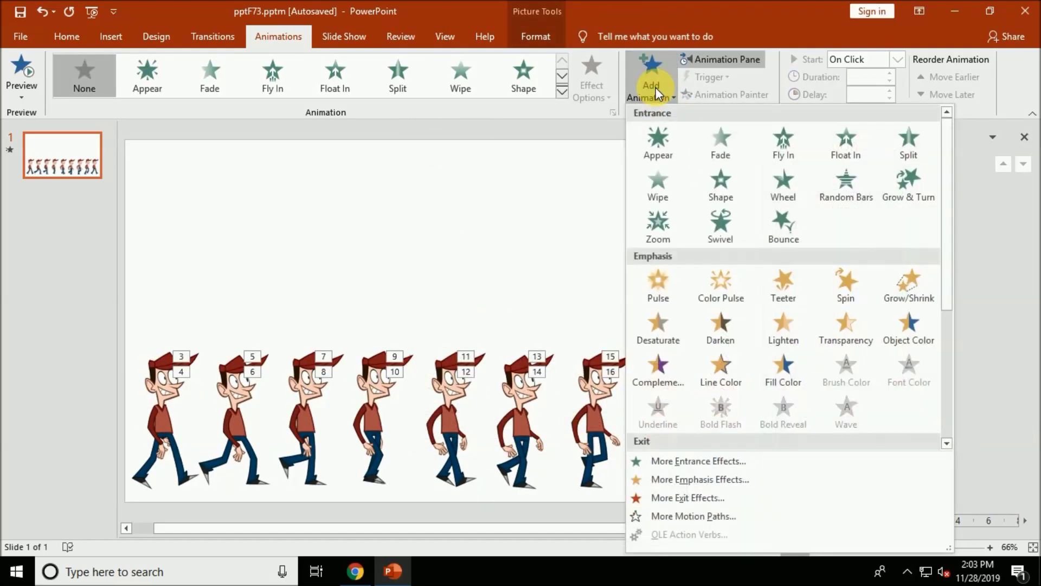
pyautogui.click(656, 136)
pyautogui.click(650, 89)
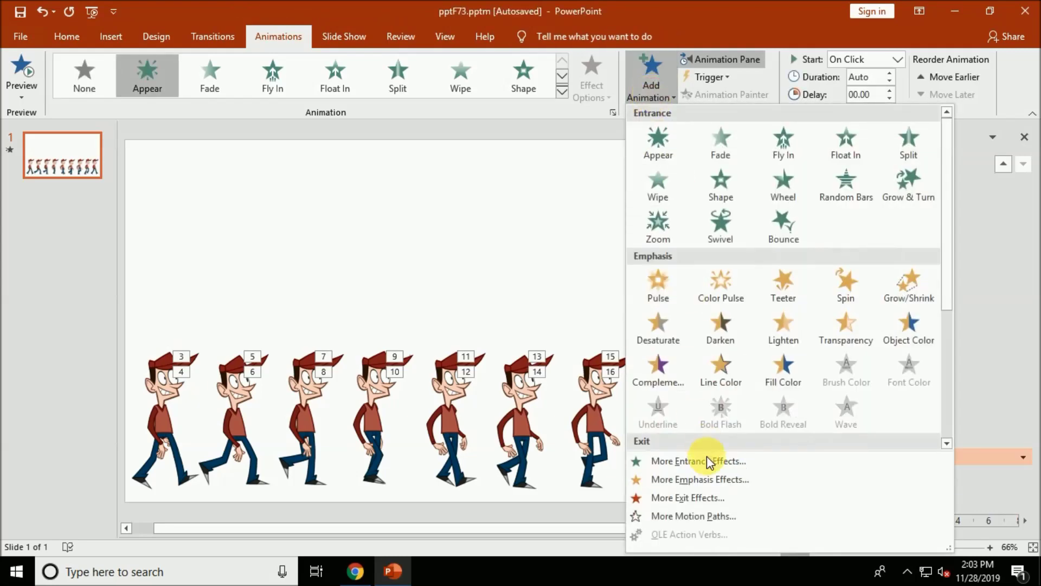
pyautogui.click(709, 498)
pyautogui.click(546, 192)
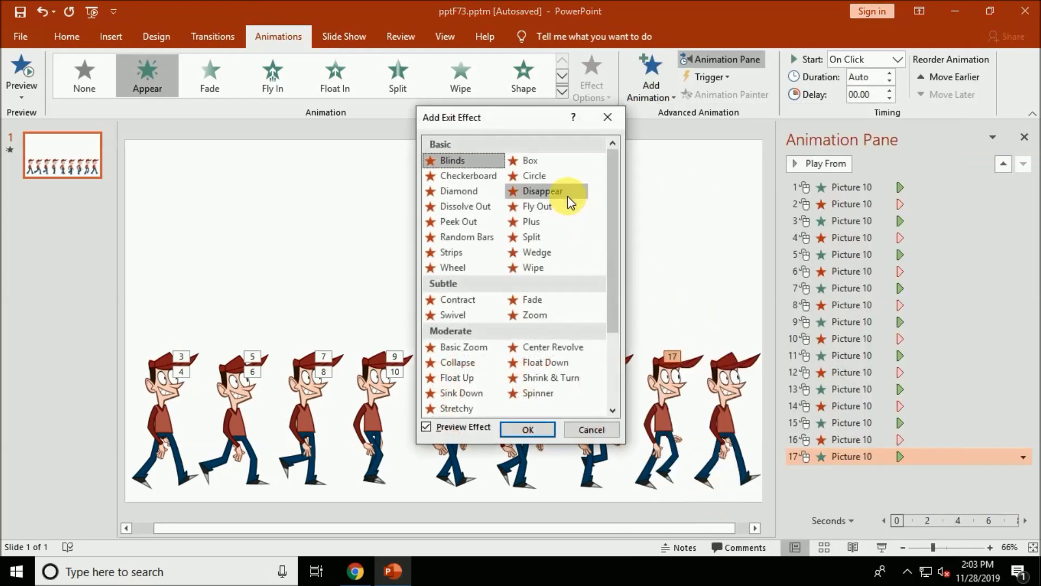
pyautogui.click(524, 441)
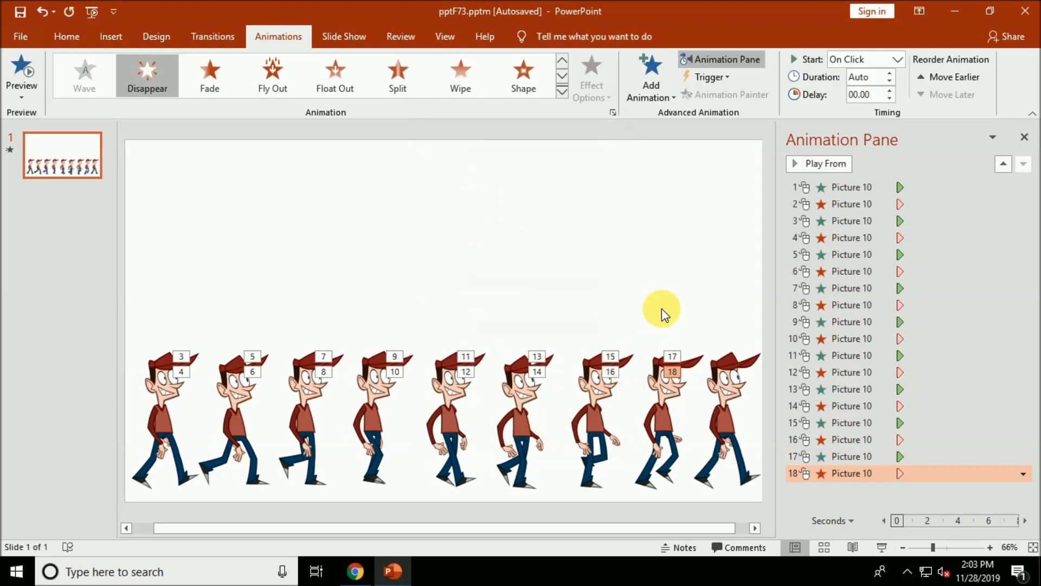
# Set all the animation effects on the slide to start After Previous.
pyautogui.click(875, 190)
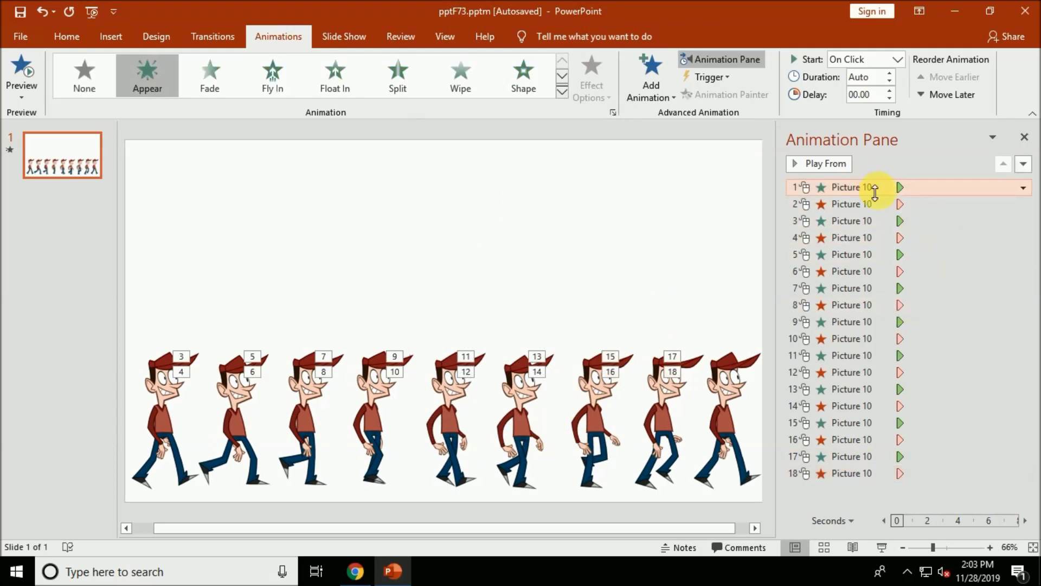
pyautogui.hotkey('ctrl', 'a')
pyautogui.click(896, 61)
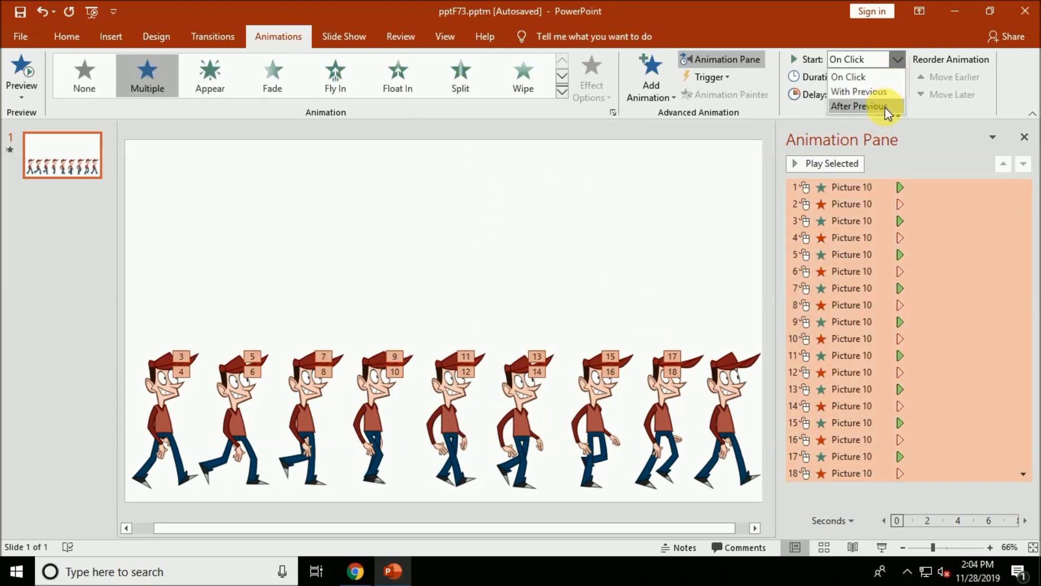
pyautogui.click(885, 107)
# Delay all the Disappear exit effects by 0.25 seconds and preview the whole animation sequence.
pyautogui.click(868, 220)
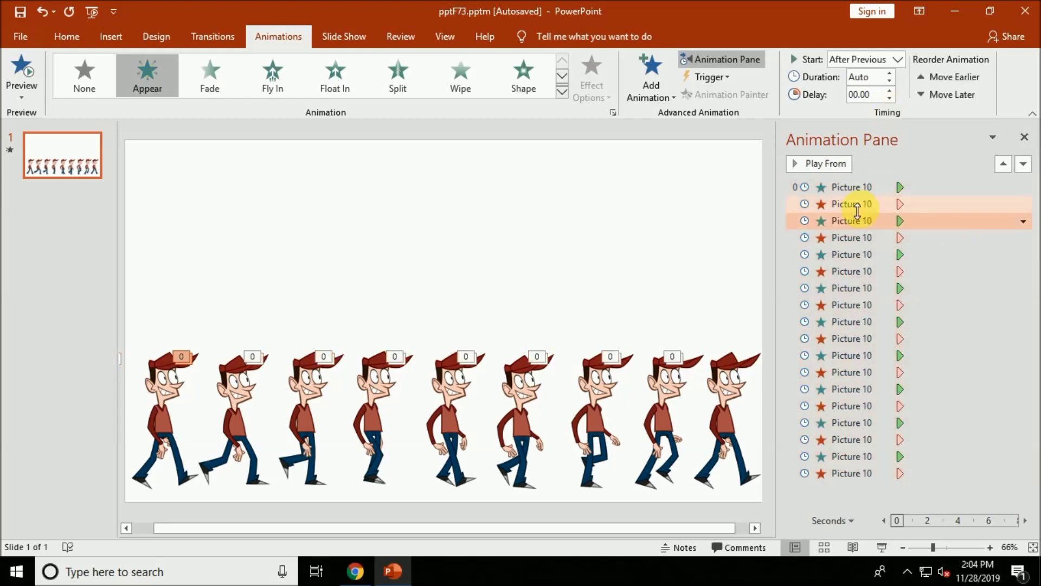
pyautogui.click(857, 209)
pyautogui.moveTo(857, 209); pyautogui.dragTo(860, 237)
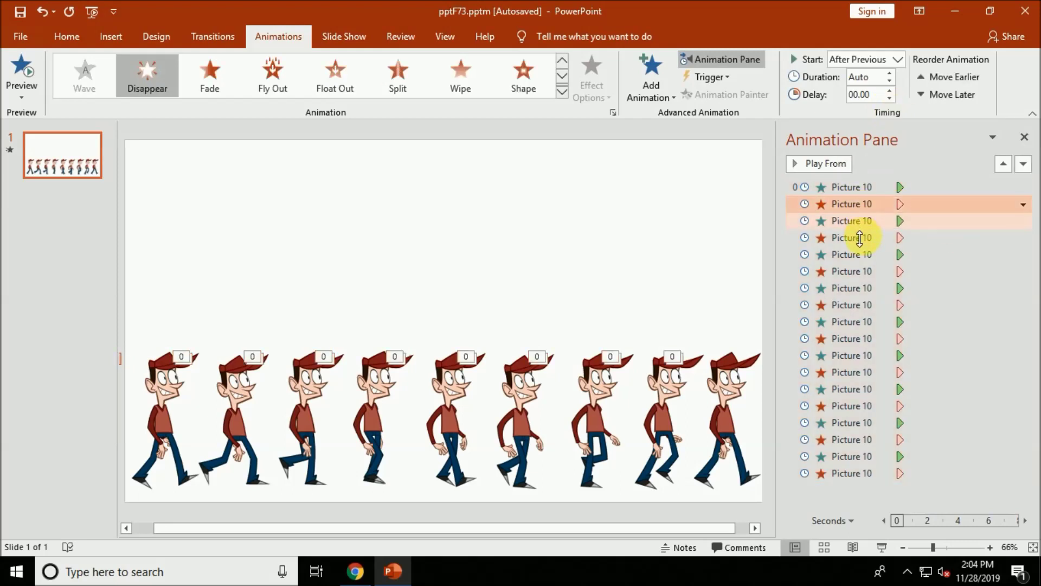
pyautogui.keyDown('ctrl'); pyautogui.click(860, 274); pyautogui.keyUp('ctrl')
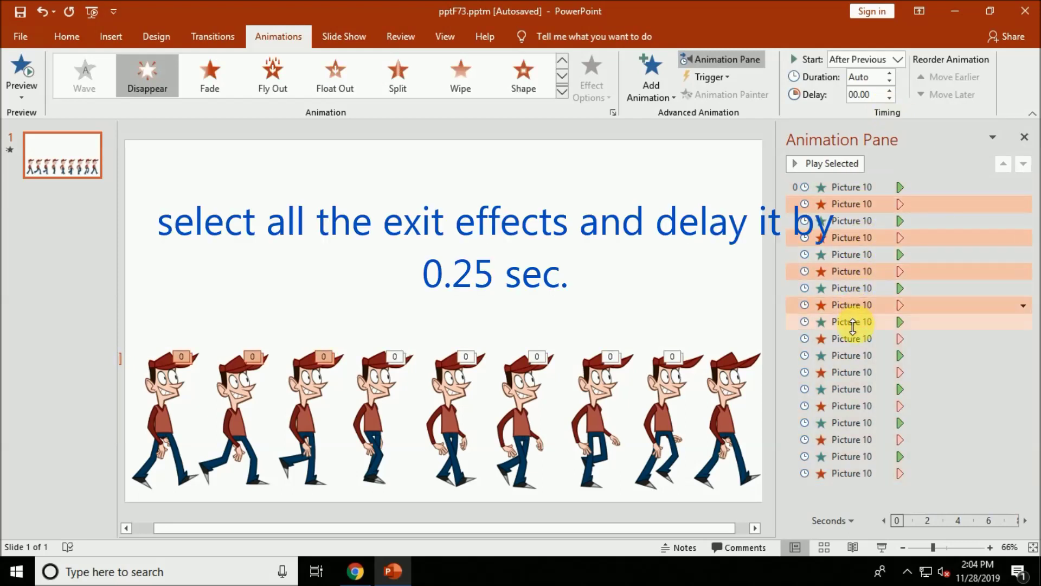
pyautogui.keyDown('ctrl'); pyautogui.click(847, 375); pyautogui.keyUp('ctrl')
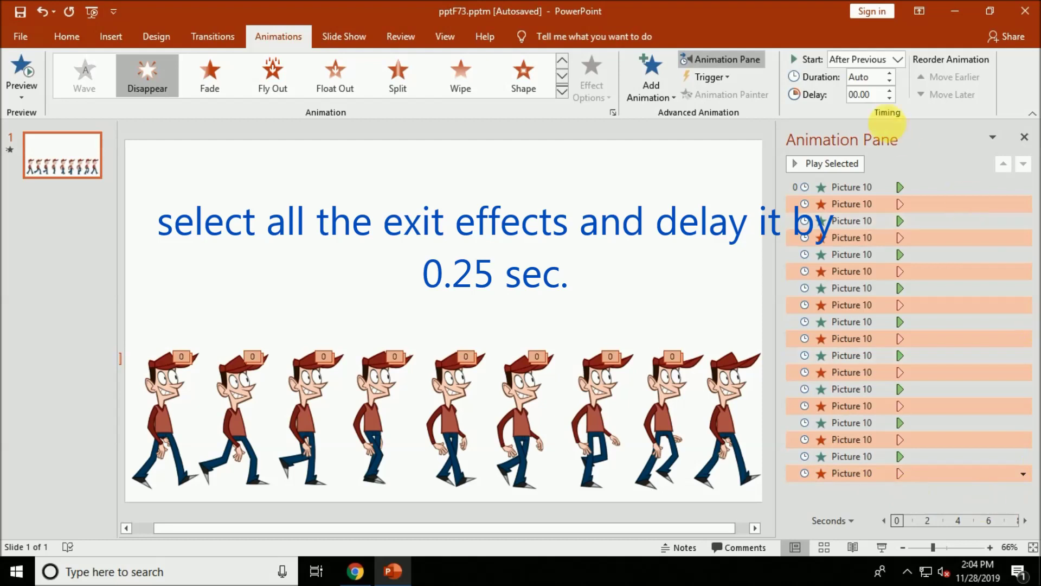
pyautogui.click(888, 90)
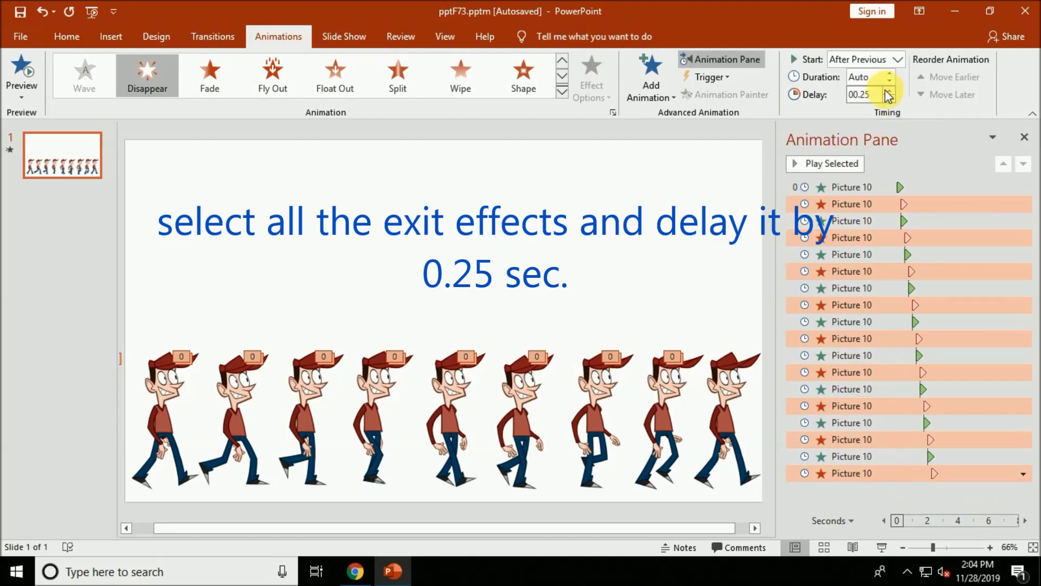
pyautogui.click(675, 196)
pyautogui.click(819, 164)
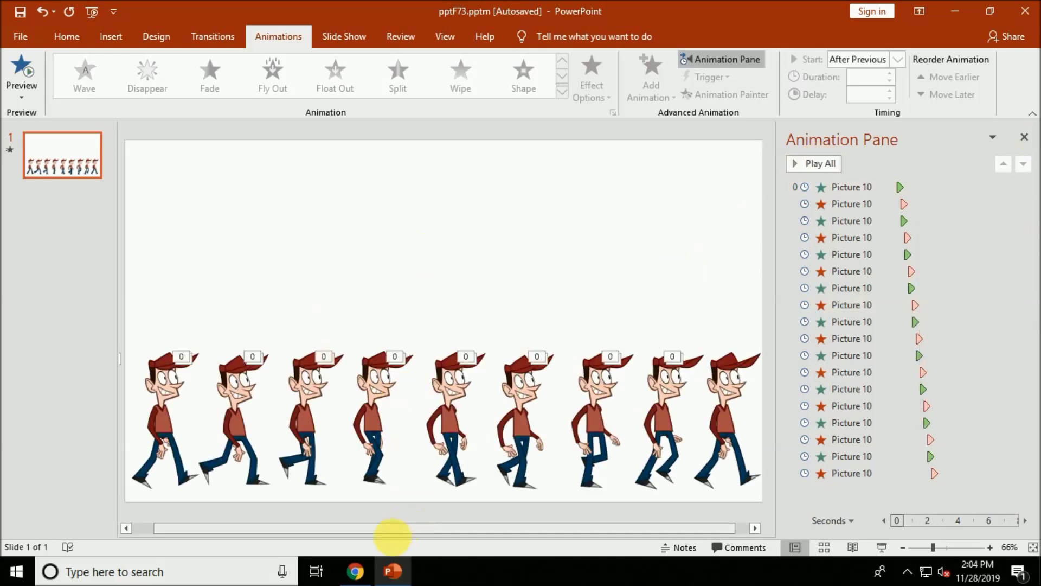
# Switch to Chrome and search Google Images for "garden png".
pyautogui.click(357, 569)
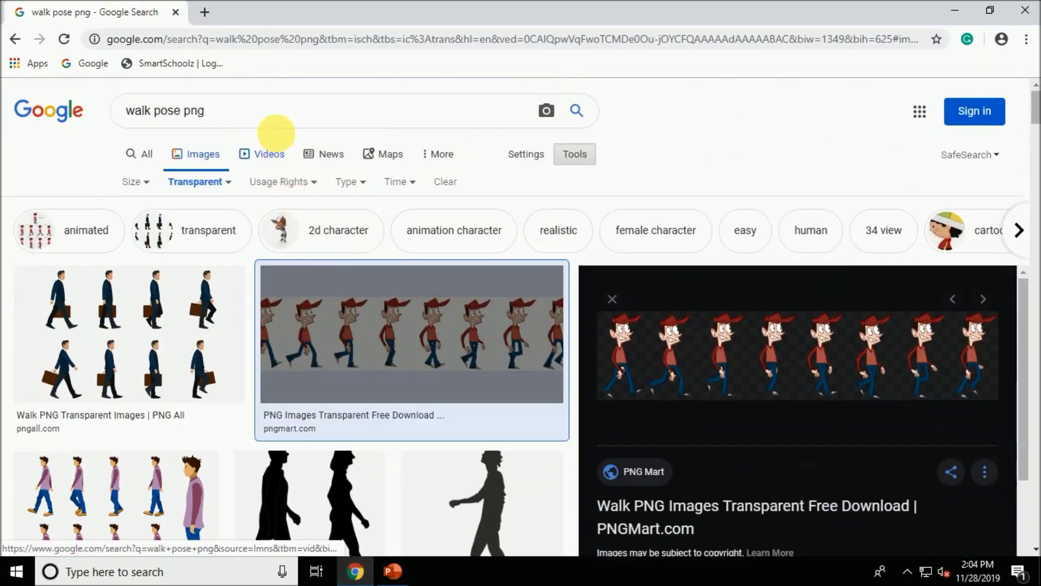
pyautogui.tripleClick(282, 117)
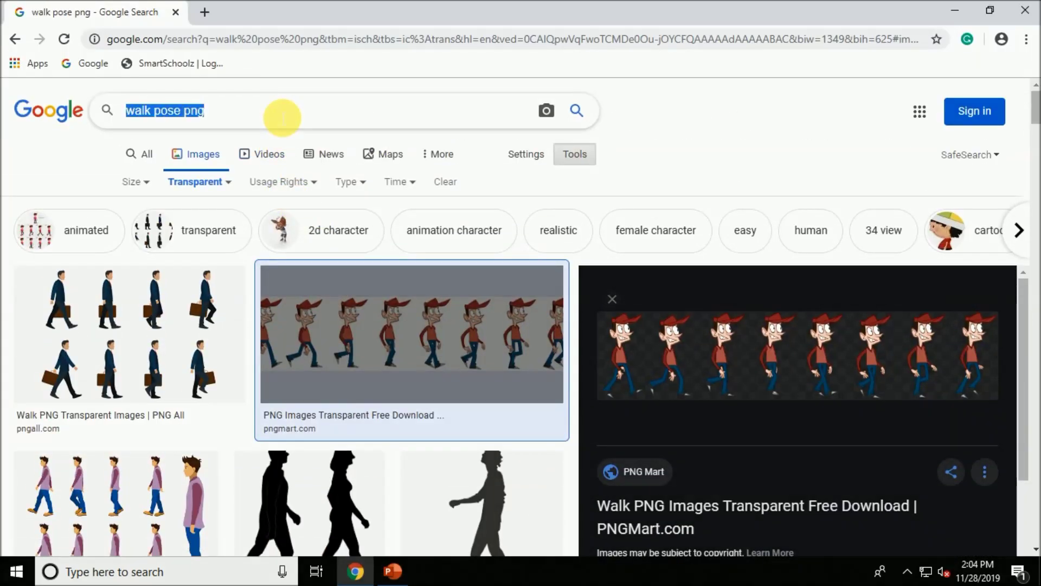
pyautogui.write('garden png')
pyautogui.press('Return')
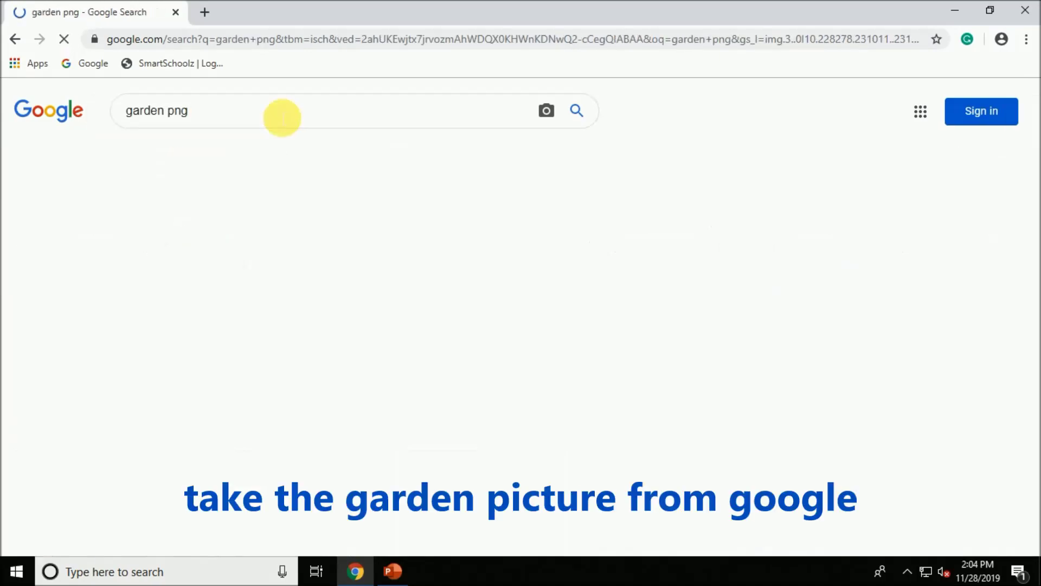
# Find the rolling green grass picture from pngall.com in the image results and copy it.
pyautogui.scroll(-5, 490, 205)
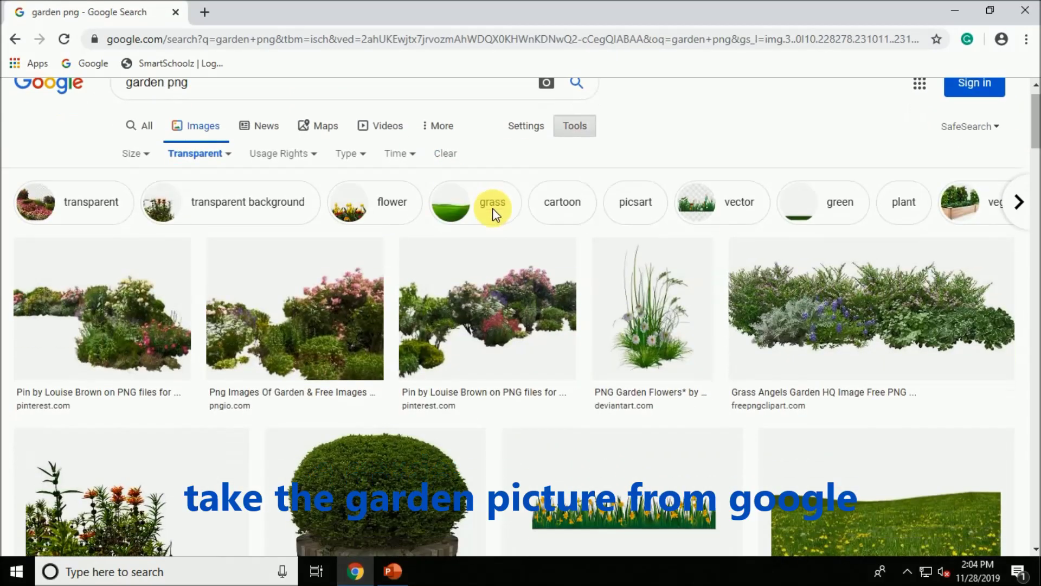
pyautogui.scroll(-1, 493, 214)
pyautogui.scroll(-3, 493, 214)
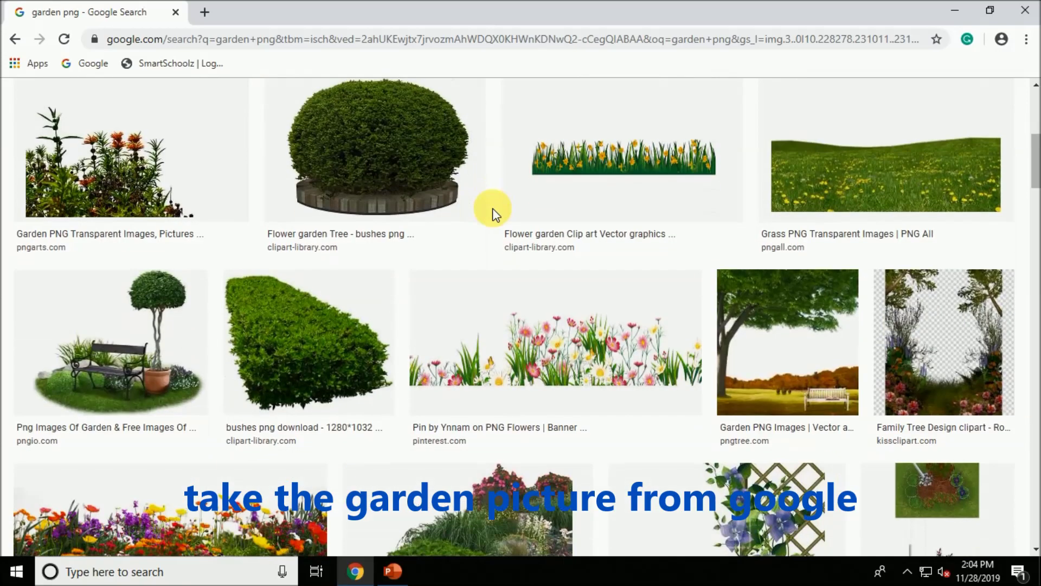
pyautogui.click(836, 286)
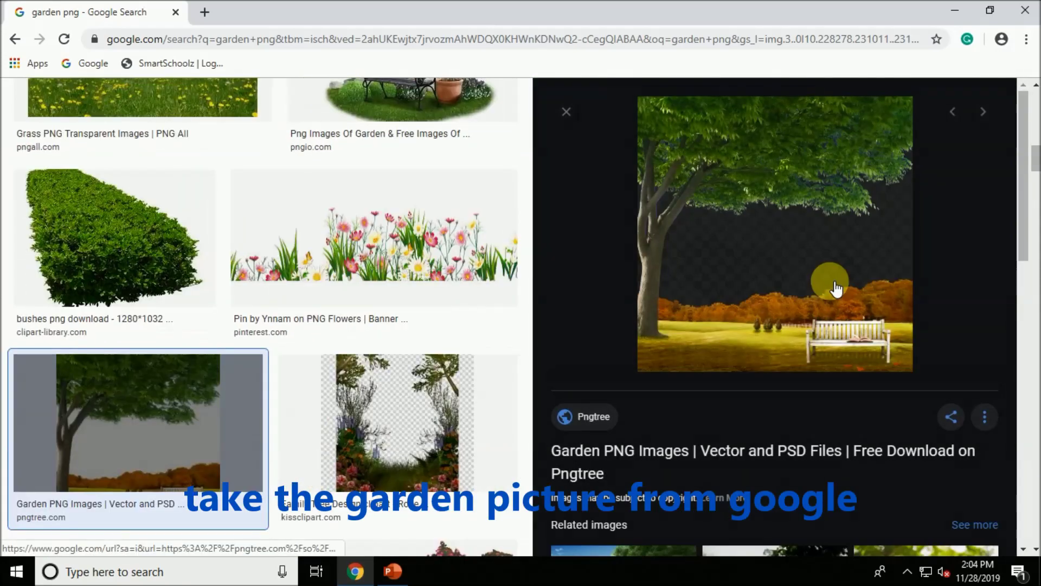
pyautogui.click(566, 111)
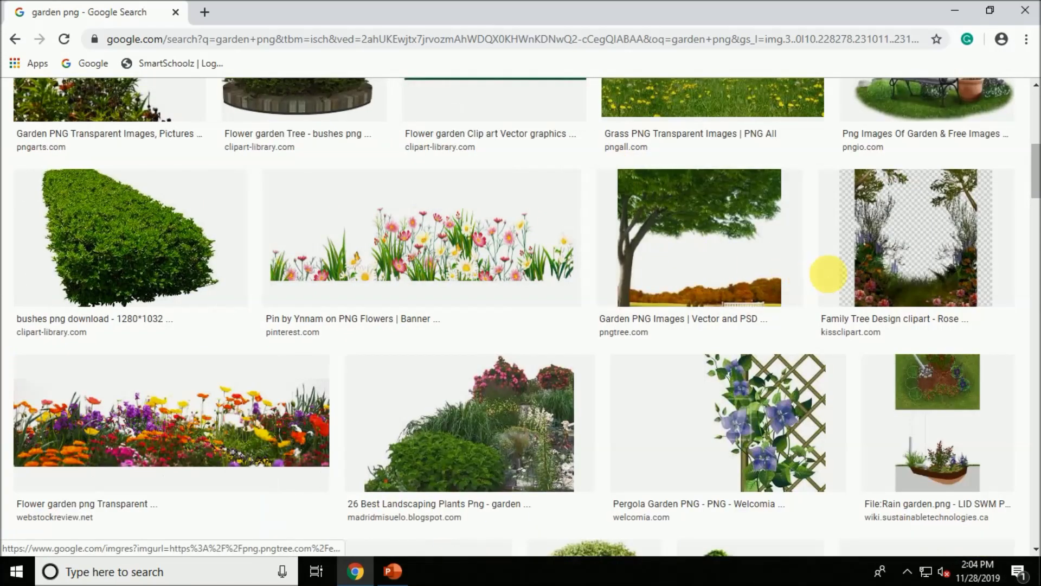
pyautogui.scroll(-2, 838, 282)
pyautogui.scroll(-3, 836, 279)
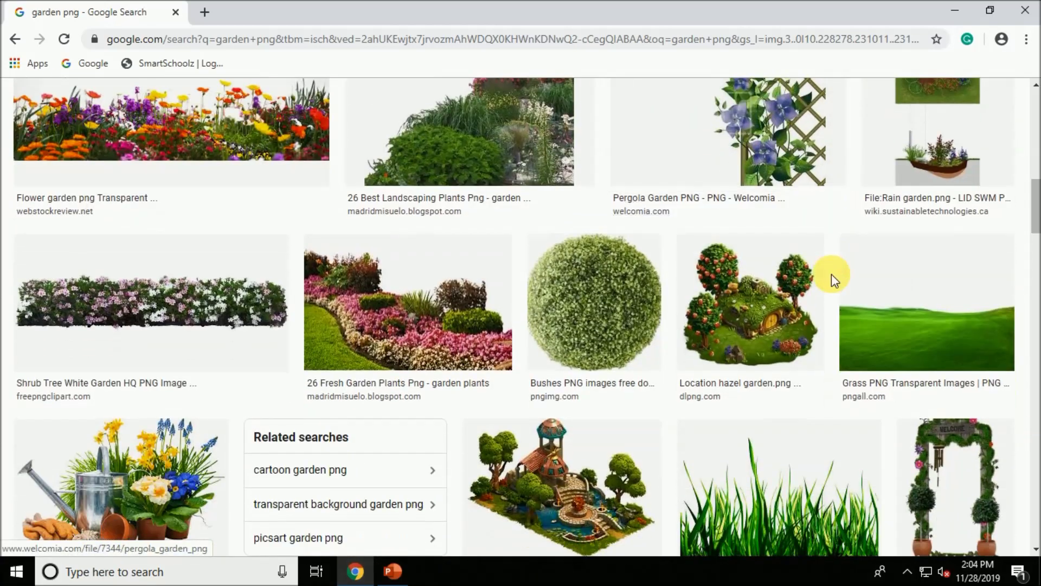
pyautogui.click(907, 296)
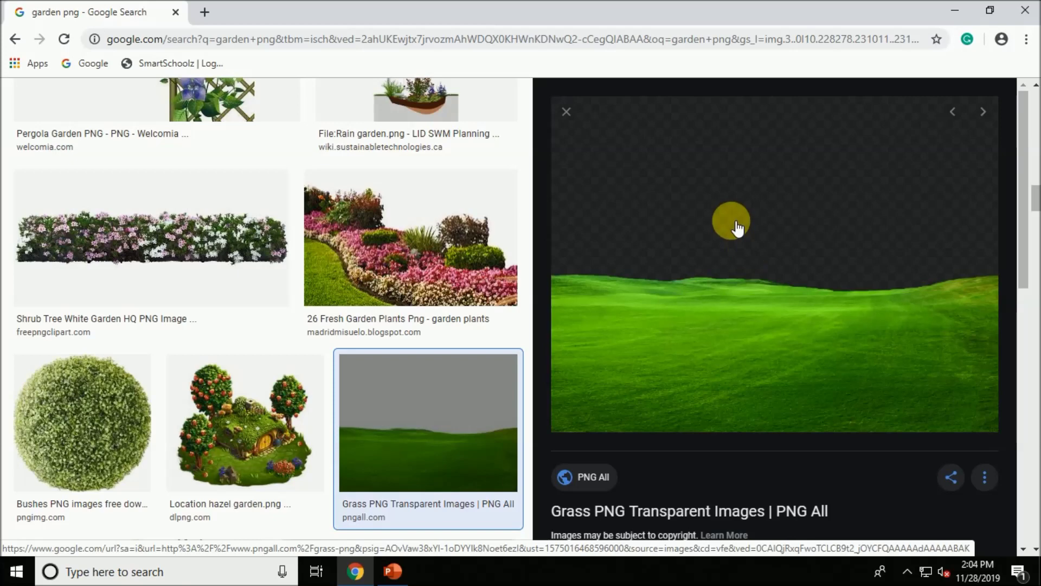
pyautogui.rightClick(738, 228)
pyautogui.click(774, 376)
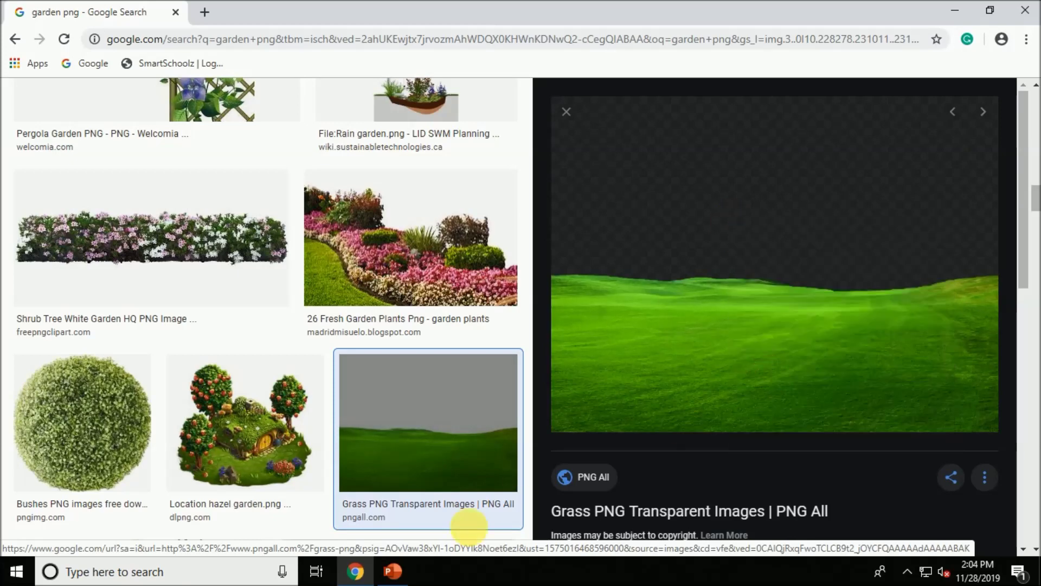
# Switch to PowerPoint, paste the copied grass picture onto the slide and stretch it to cover the full slide width.
pyautogui.click(407, 576)
pyautogui.rightClick(423, 216)
pyautogui.click(477, 242)
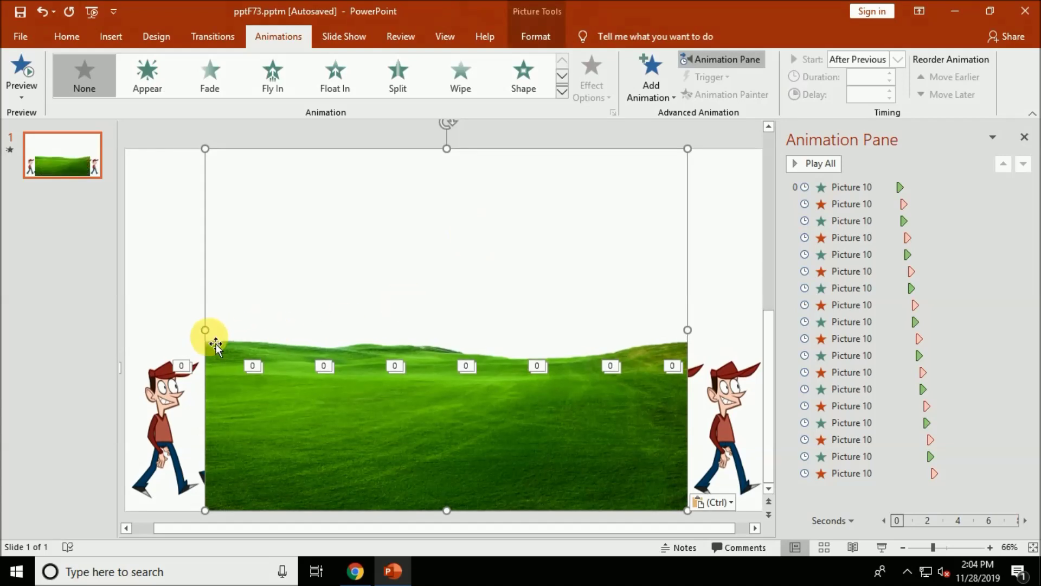
pyautogui.moveTo(206, 331); pyautogui.dragTo(136, 335)
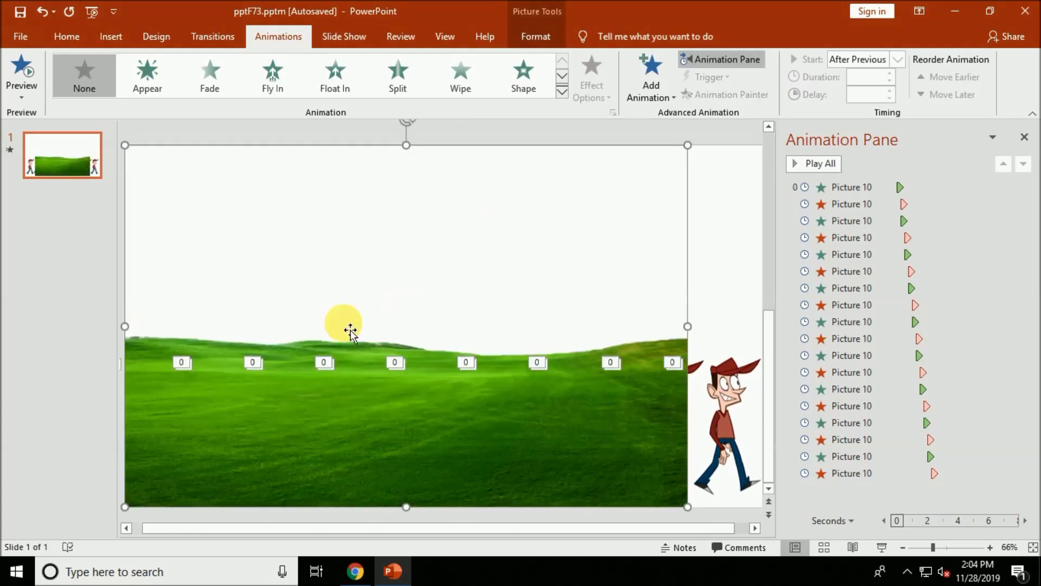
pyautogui.moveTo(689, 327); pyautogui.dragTo(764, 324)
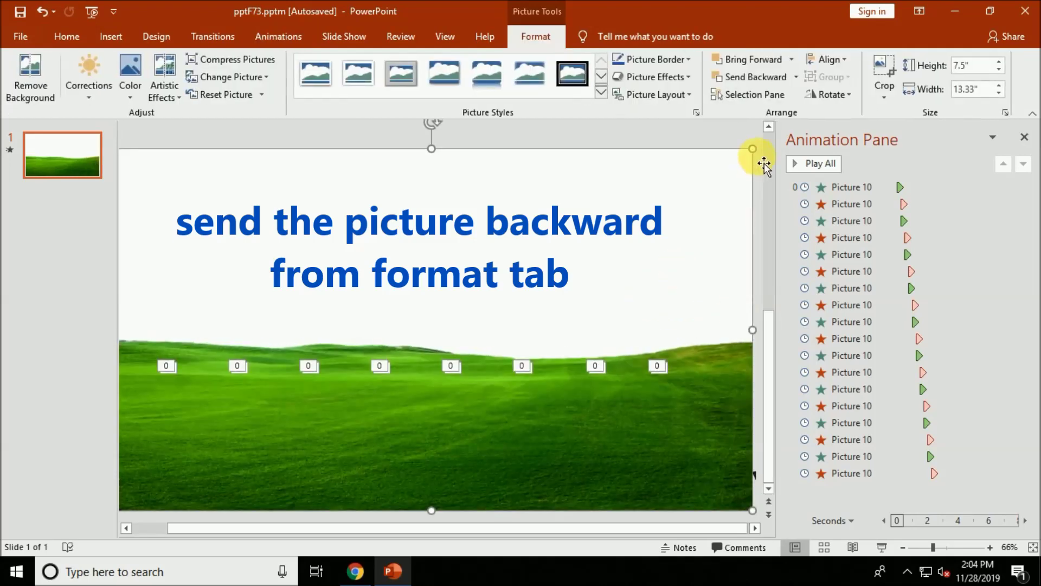
# Send the grass picture backward until it lies behind all the walking poses, and close the Animation Pane.
pyautogui.click(772, 81)
pyautogui.click(773, 81)
pyautogui.click(773, 81)
pyautogui.click(773, 81)
pyautogui.click(773, 82)
pyautogui.click(773, 81)
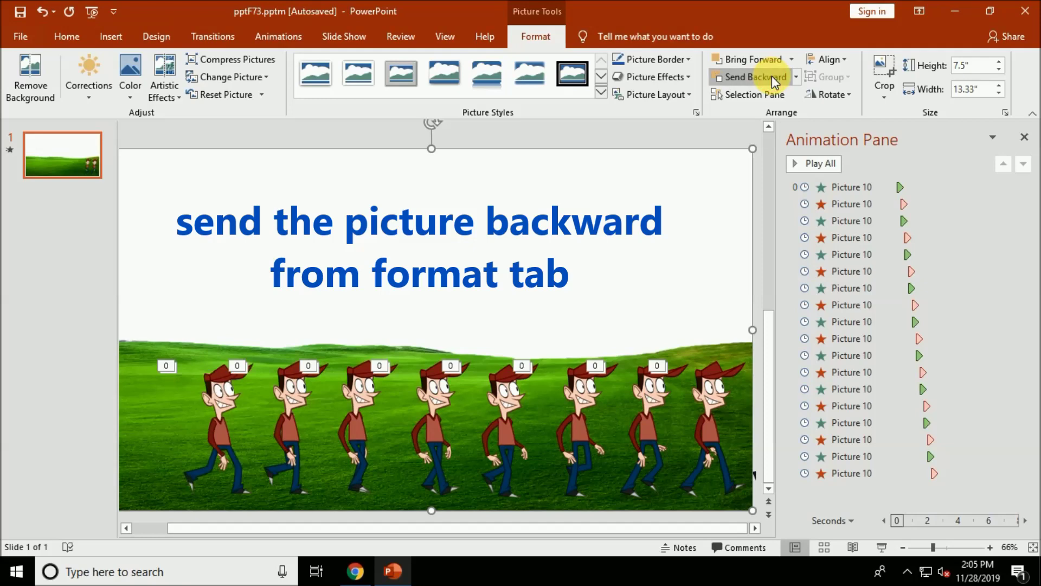
pyautogui.click(772, 82)
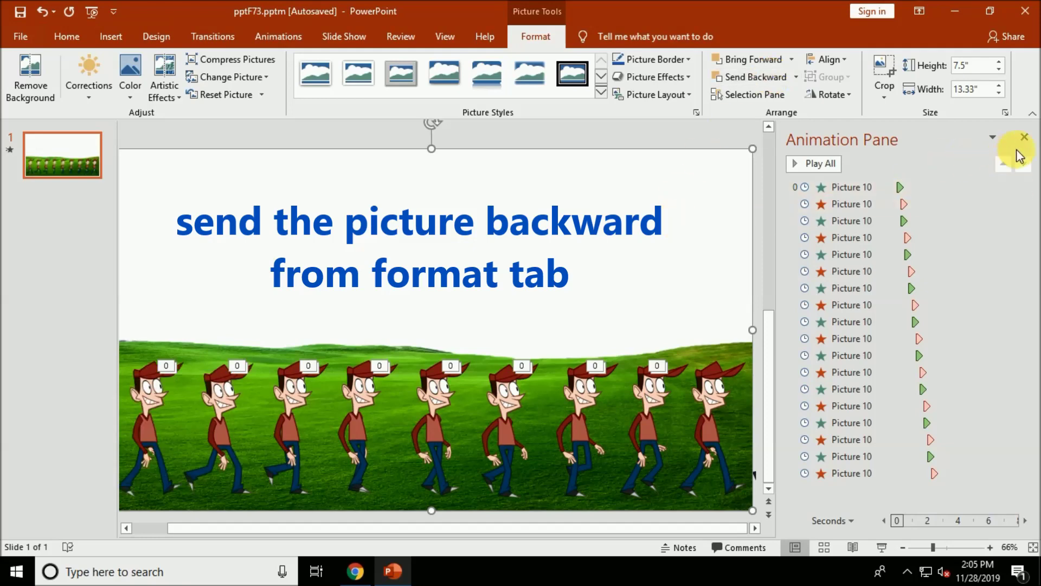
pyautogui.click(1025, 138)
# Switch to Chrome, search the images for "rainbow animated gif" and look through the results.
pyautogui.click(354, 571)
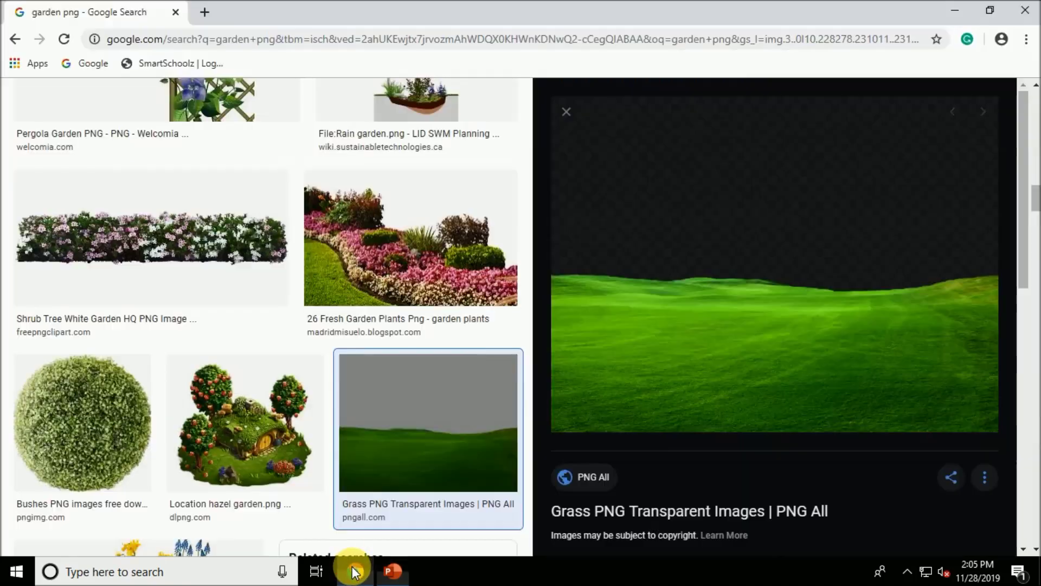
pyautogui.scroll(10, 279, 171)
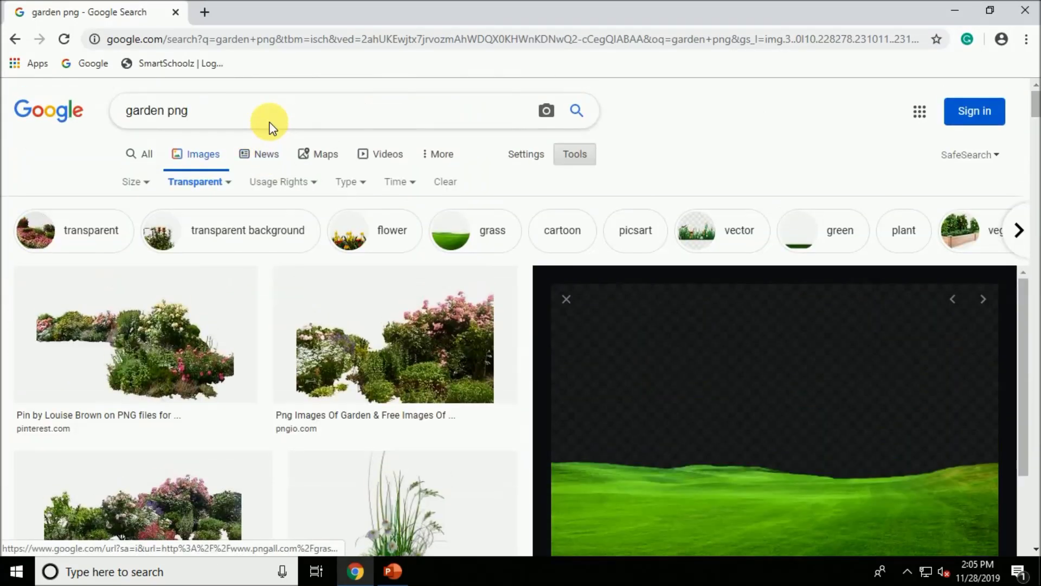
pyautogui.write('rain')
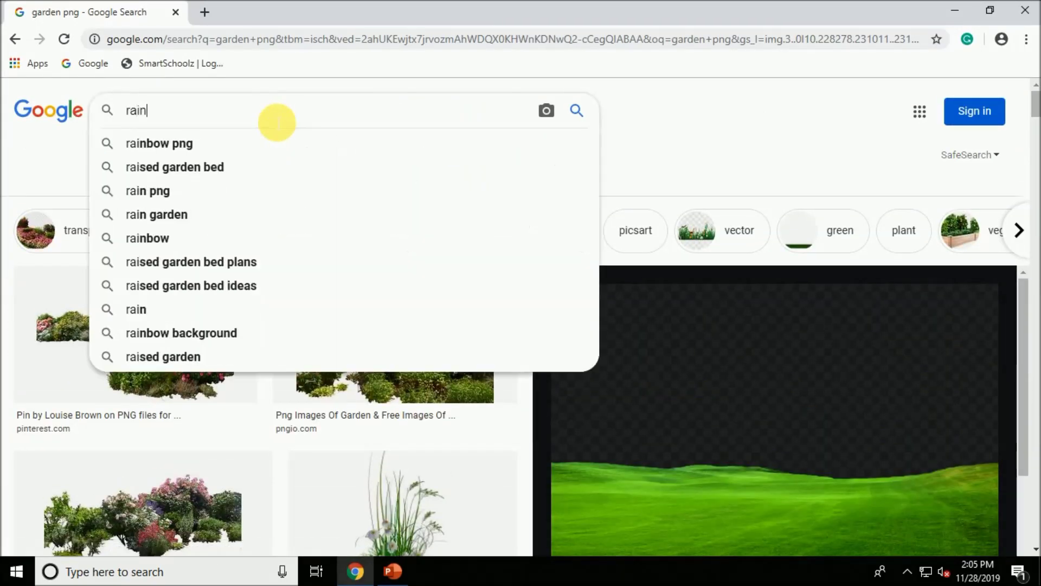
pyautogui.write('bow anima')
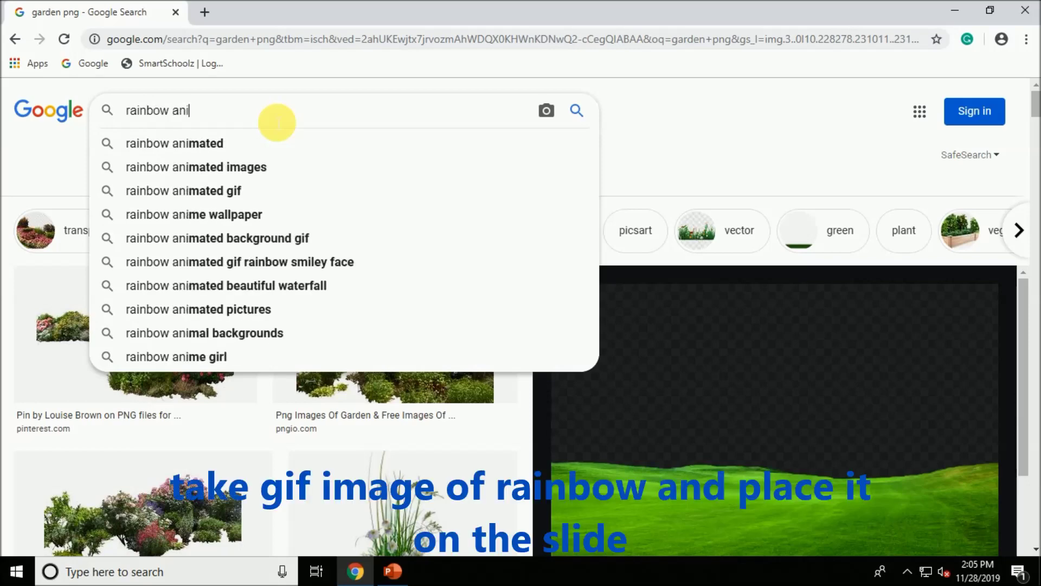
pyautogui.write('ted gif')
pyautogui.press('Return')
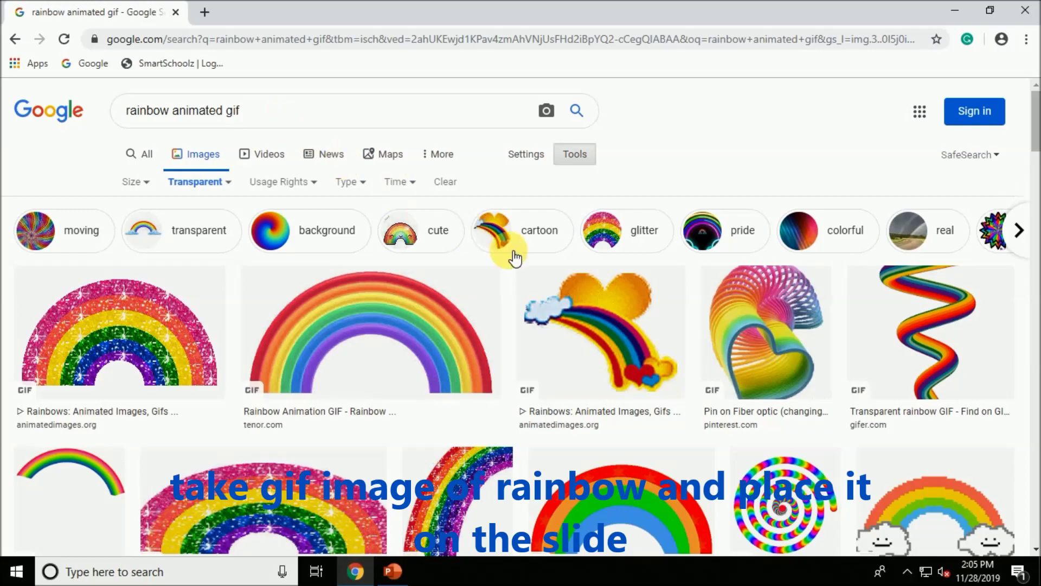
pyautogui.scroll(-8, 724, 293)
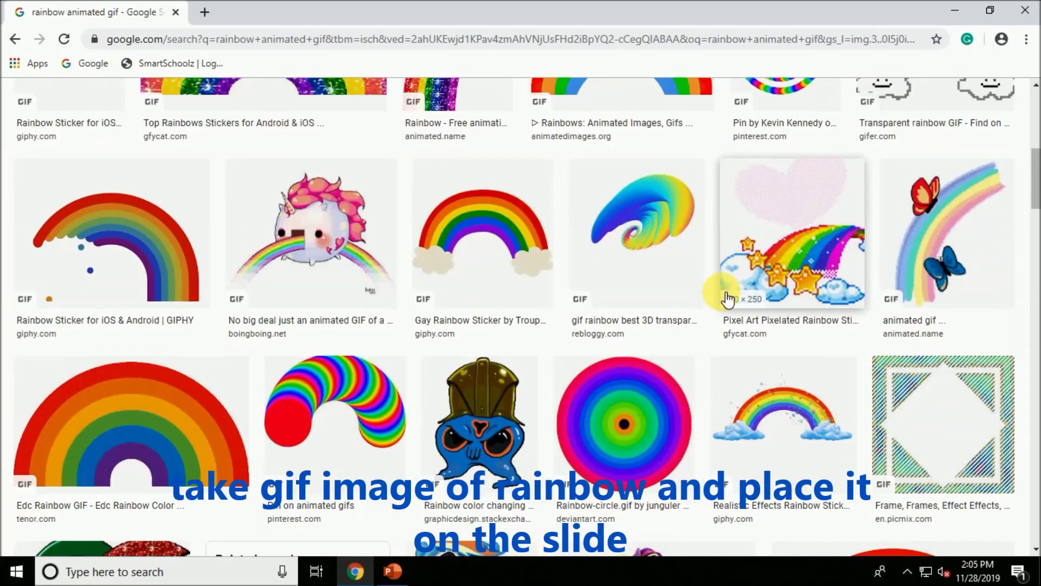
# Shorten the image search to "rainbow gif" and run it.
pyautogui.scroll(8, 727, 299)
pyautogui.press('BackSpace')
pyautogui.press('Return')
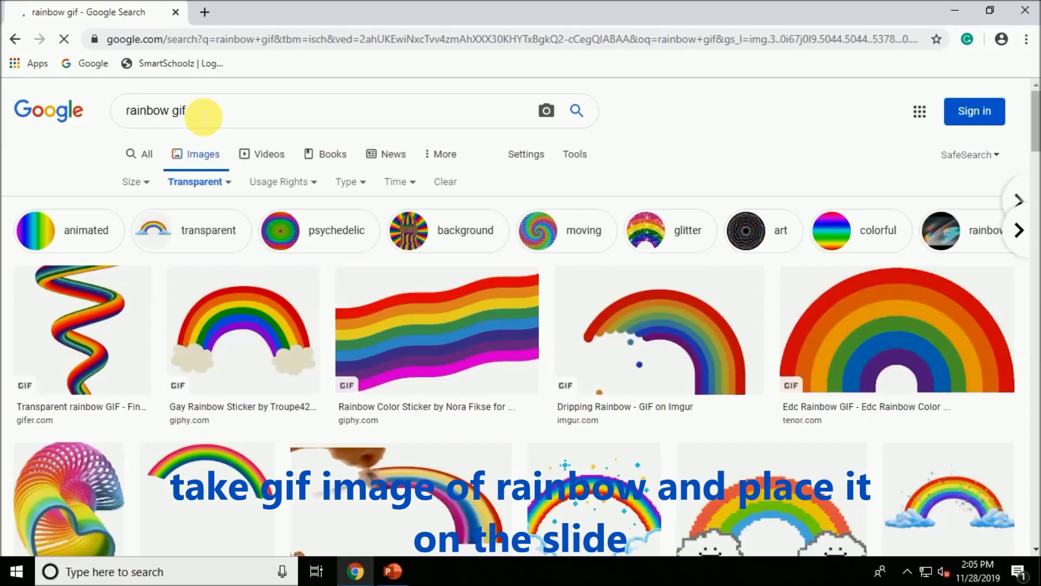
# Look through the "rainbow gif" image results and preview the cartoon rainbow drawing with two white clouds.
pyautogui.scroll(-4, 380, 189)
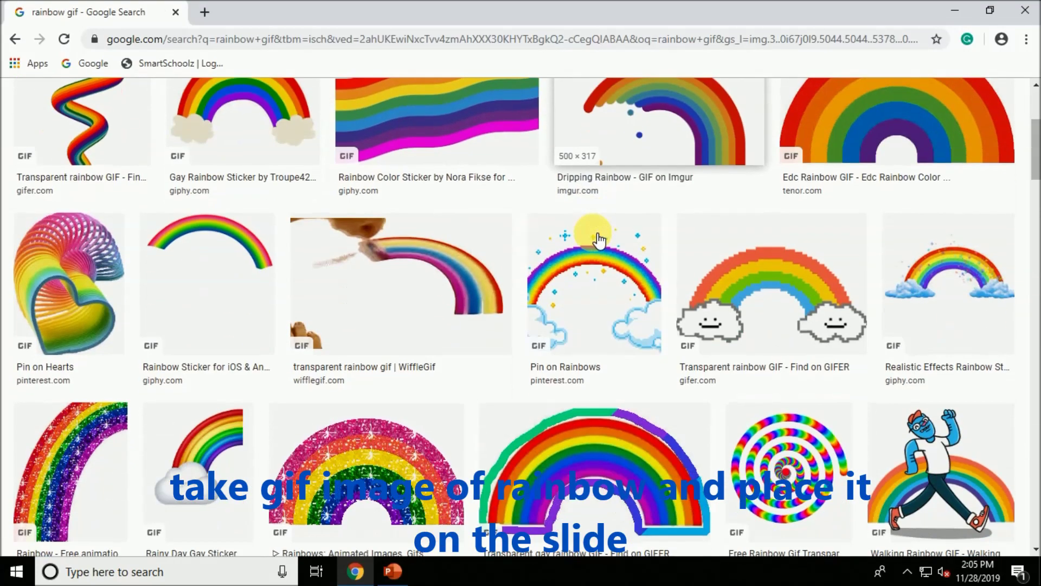
pyautogui.scroll(-2, 599, 238)
pyautogui.scroll(-7, 604, 244)
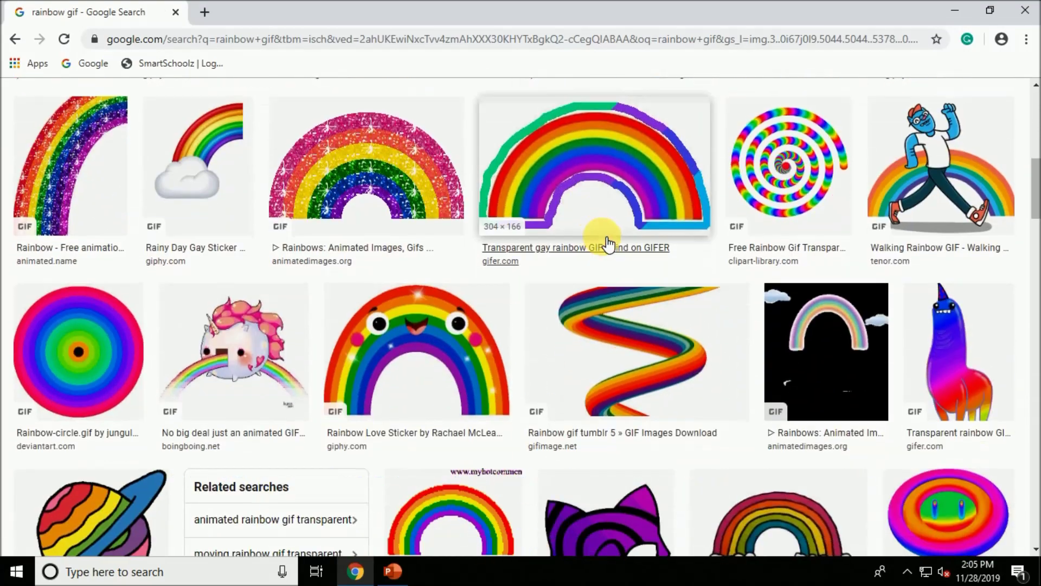
pyautogui.scroll(-15, 612, 247)
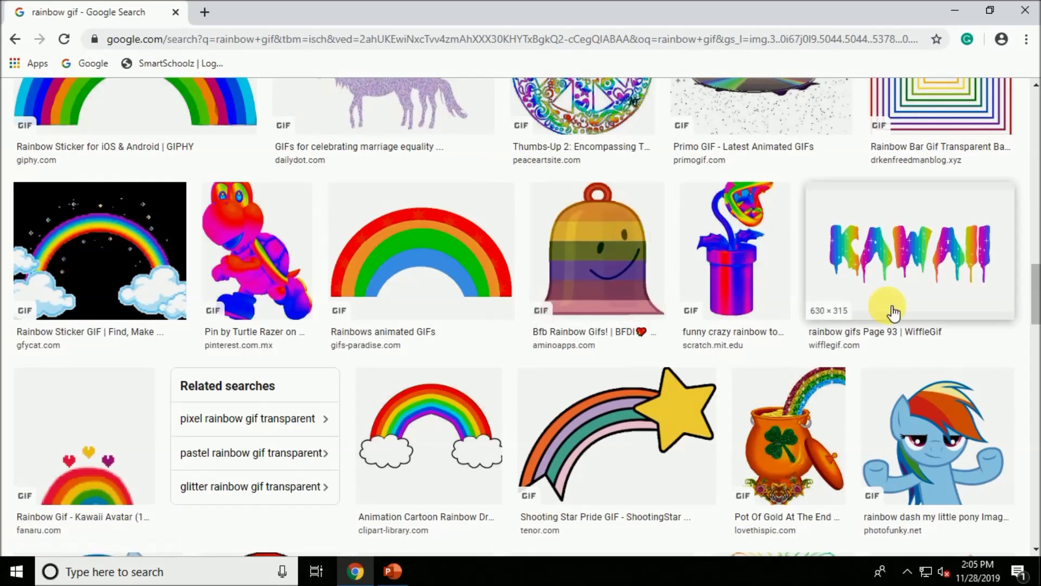
pyautogui.click(429, 439)
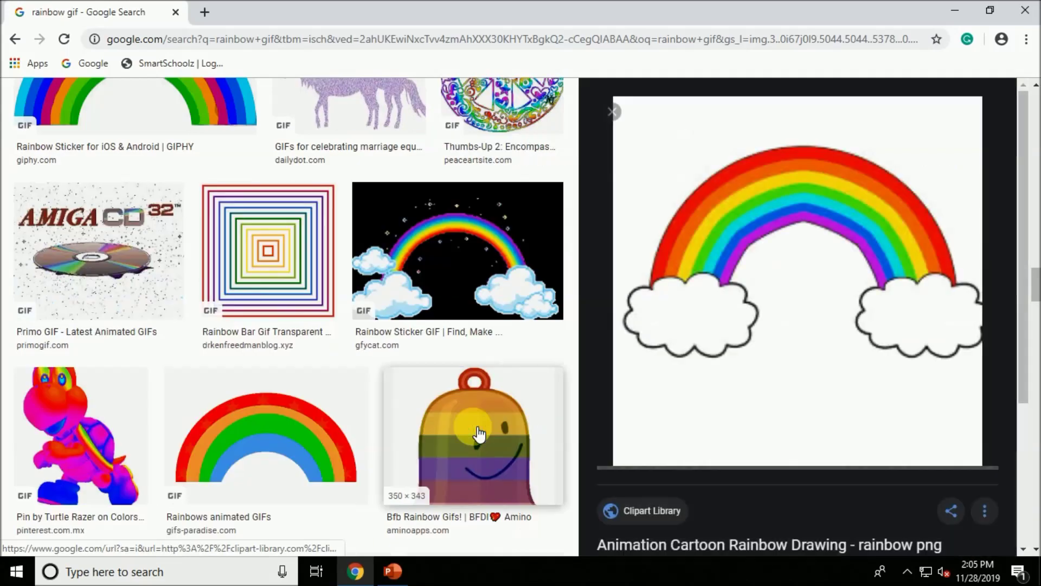
pyautogui.scroll(-20, 488, 340)
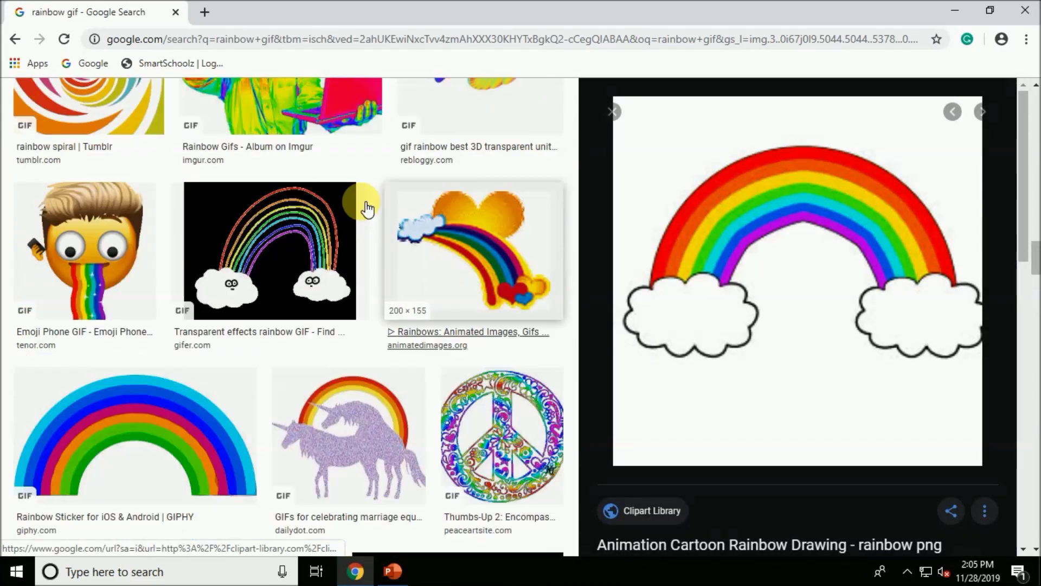
pyautogui.scroll(10, 480, 220)
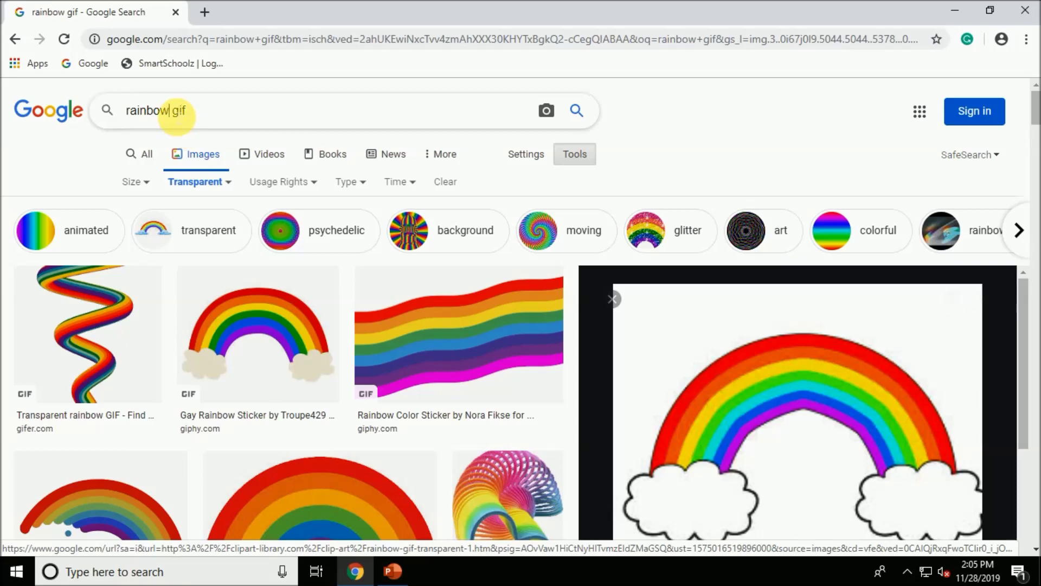
# Change the image search to "rainbow animated gif" and run it.
pyautogui.click(177, 111)
pyautogui.write('animate ')
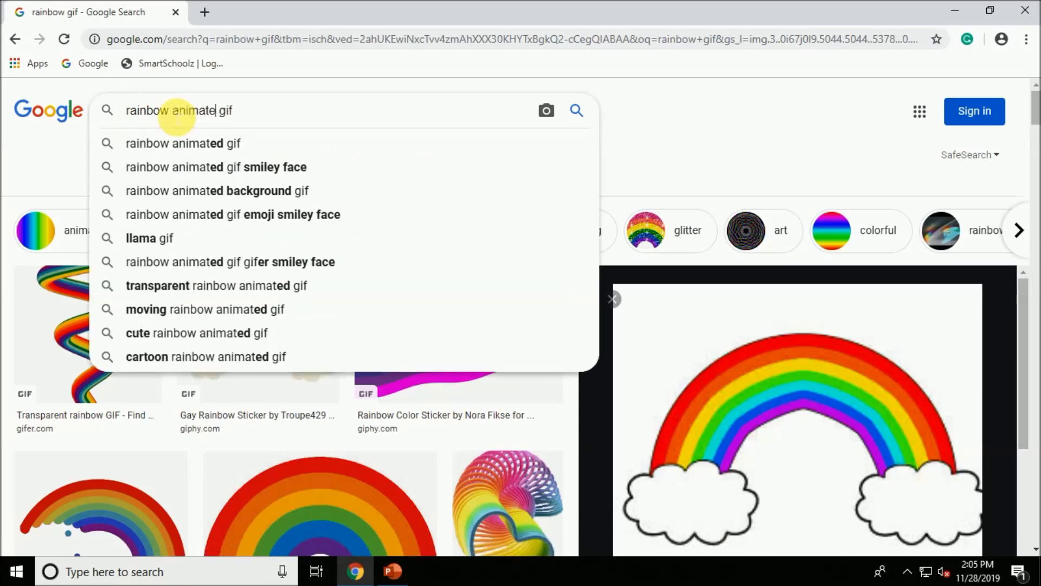
pyautogui.write('d')
pyautogui.press('Return')
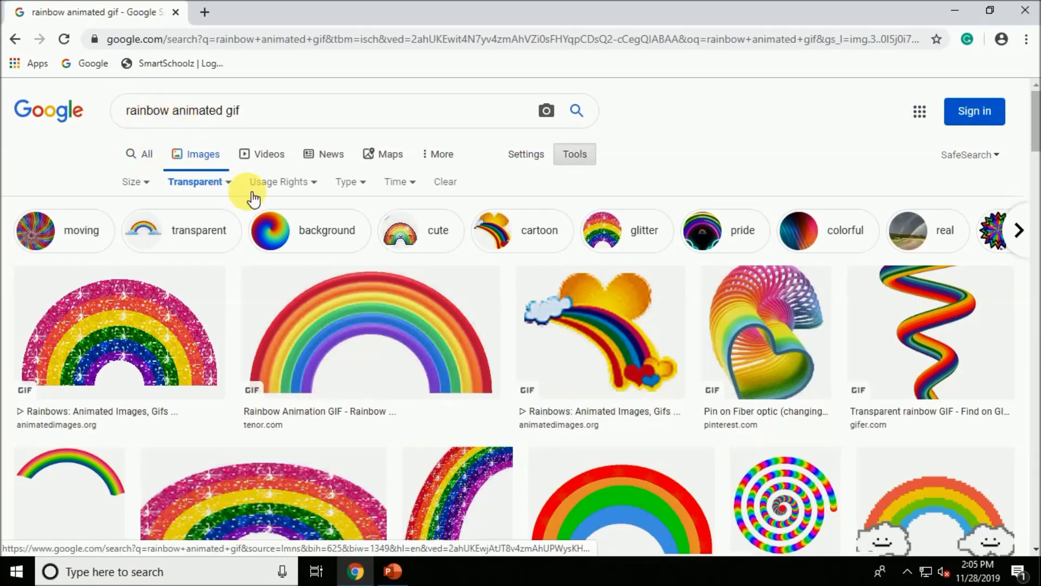
# Browse the animated rainbow results, previewing the Rainbow Animation GIF and the Rainbow Love GIF with clouds.
pyautogui.scroll(-1, 304, 211)
pyautogui.click(365, 223)
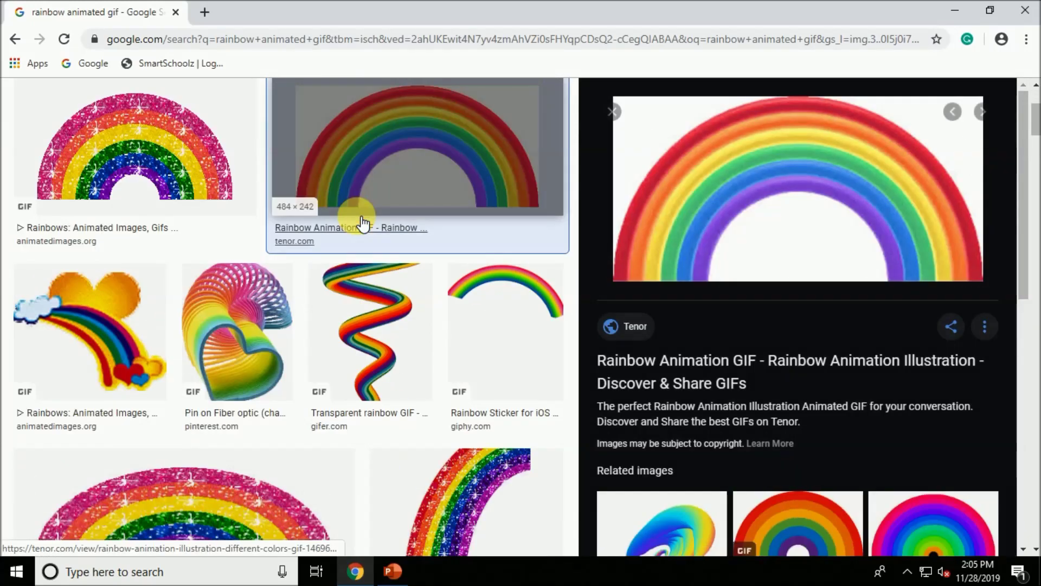
pyautogui.click(612, 112)
pyautogui.scroll(-10, 630, 157)
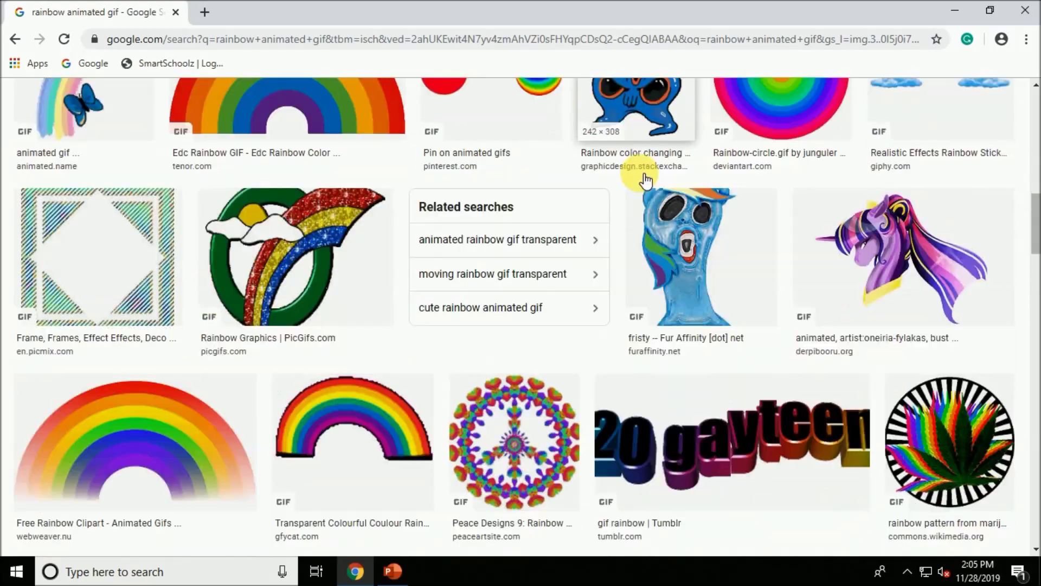
pyautogui.scroll(-8, 646, 179)
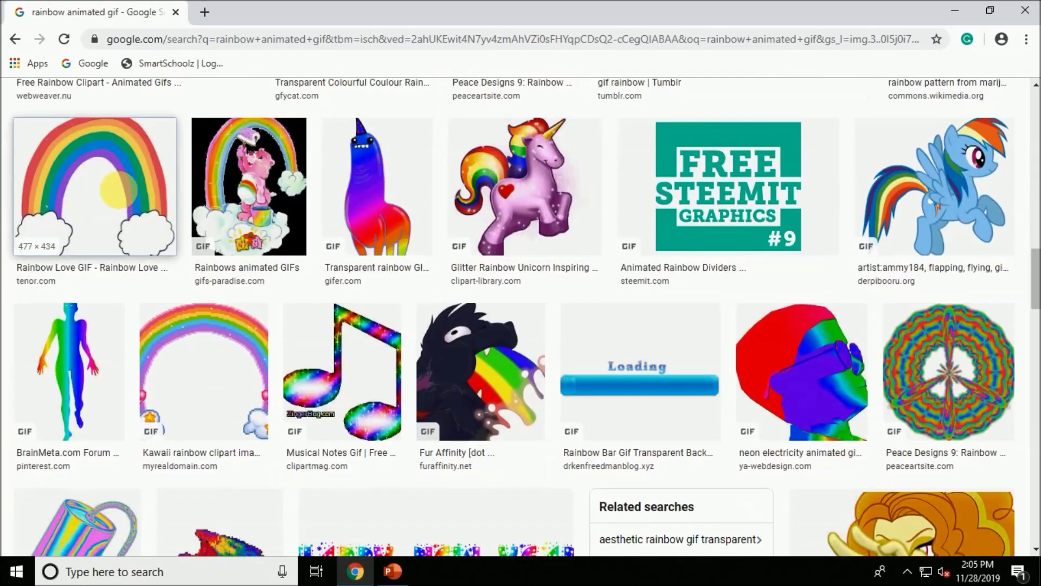
pyautogui.click(117, 188)
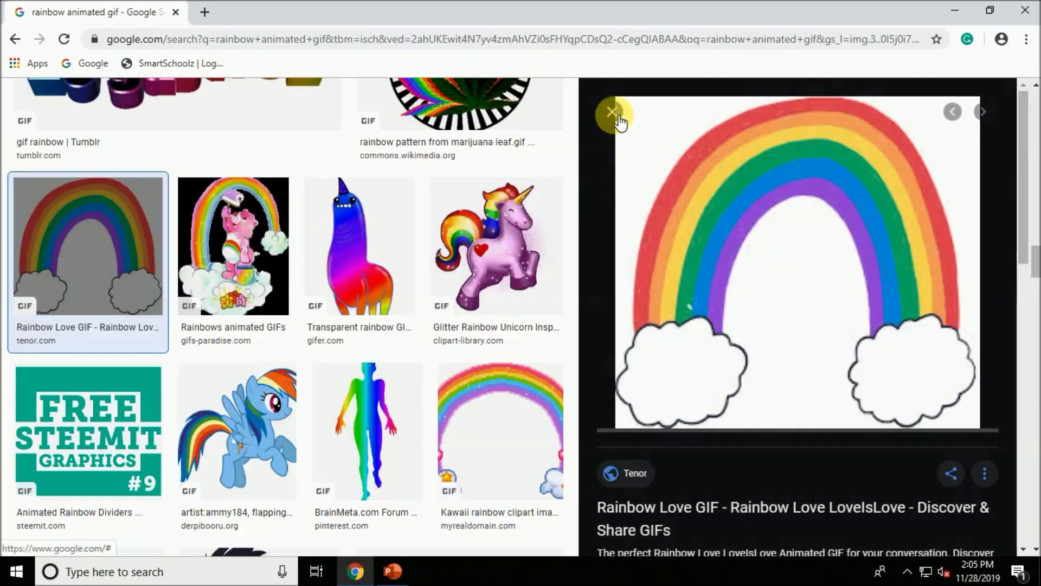
pyautogui.click(613, 112)
pyautogui.scroll(15, 634, 168)
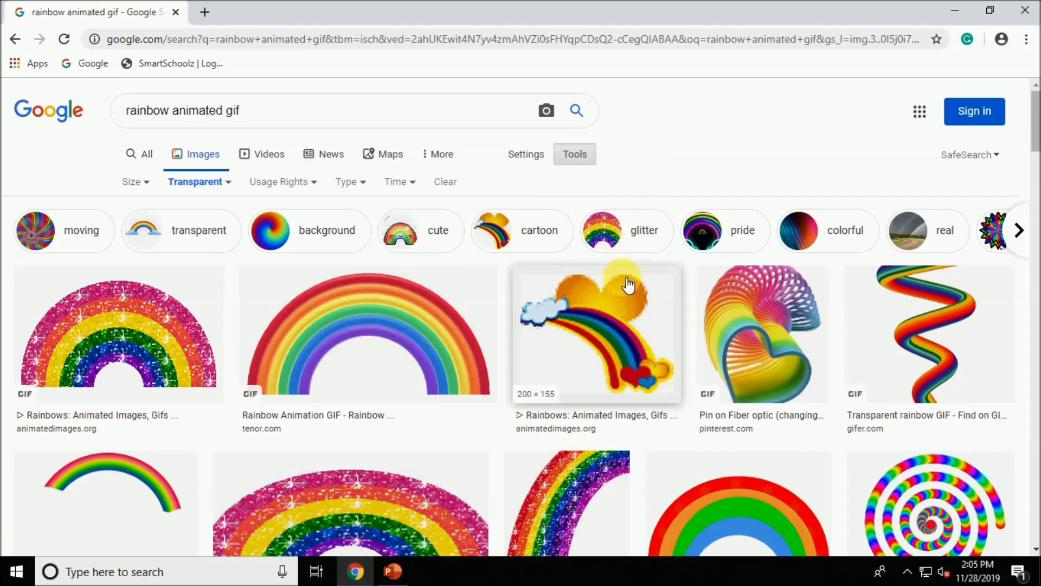
# Preview the heart-and-rainbow GIF, open the wide color-changing rainbow among its related images and copy that image.
pyautogui.click(643, 307)
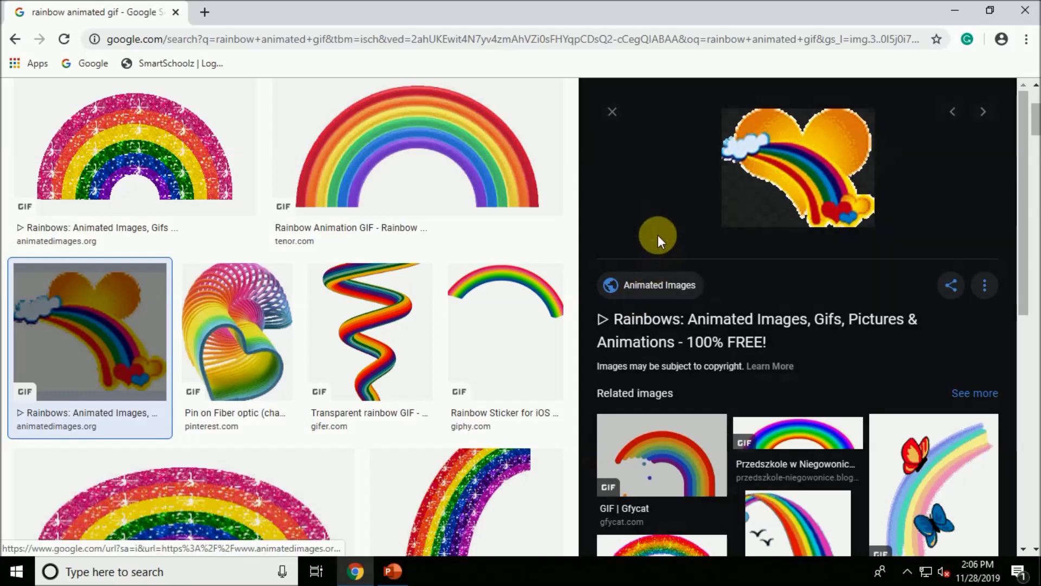
pyautogui.click(775, 429)
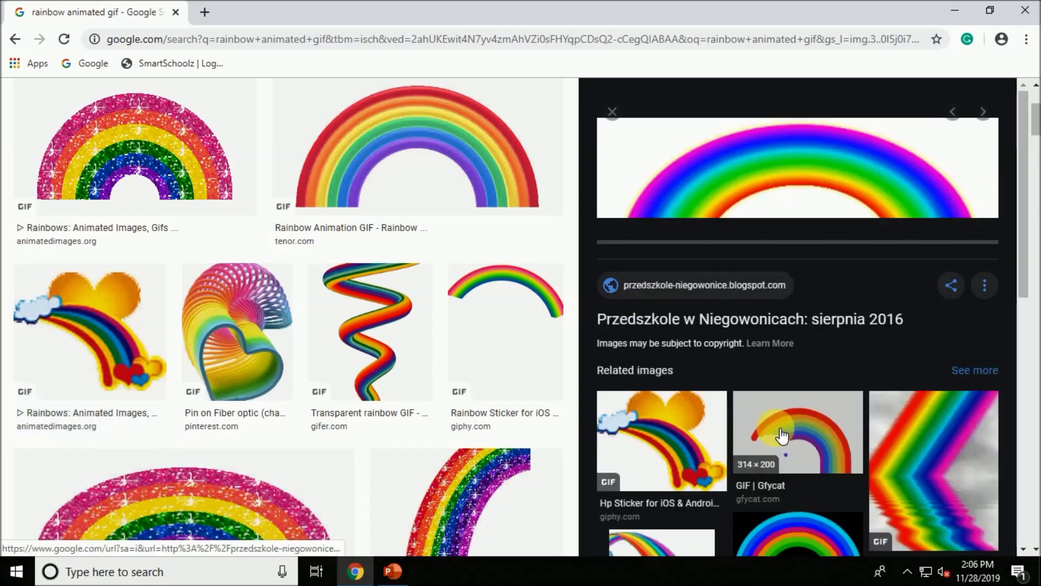
pyautogui.rightClick(697, 135)
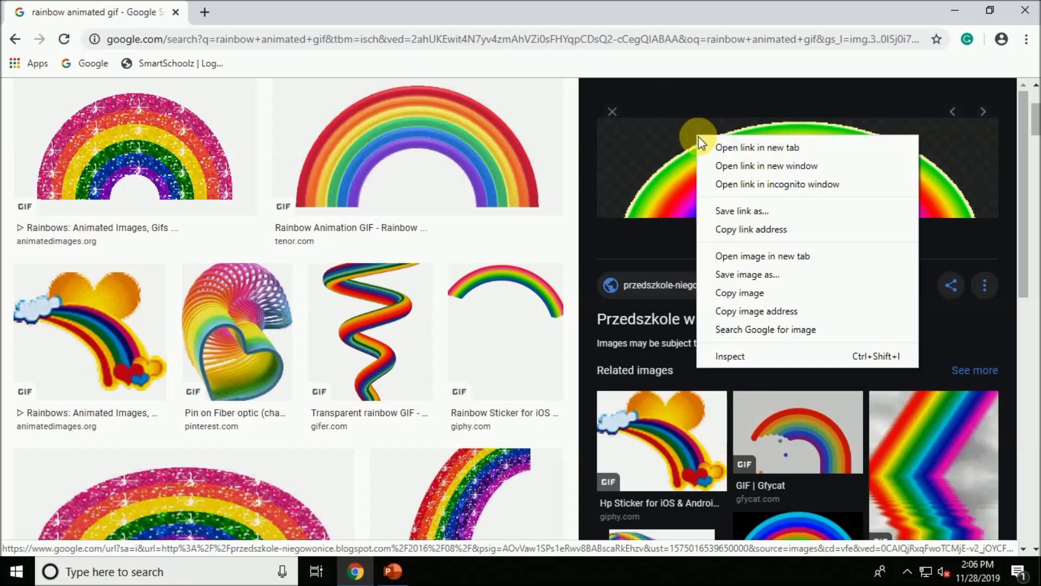
pyautogui.click(737, 292)
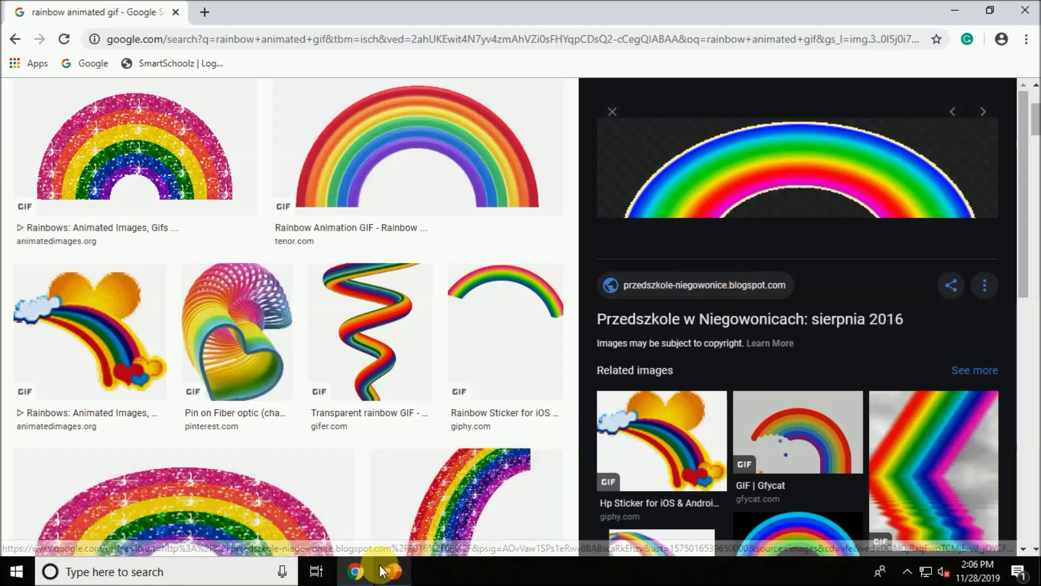
# Switch to PowerPoint, paste the copied rainbow onto the slide and move it up into the white sky area.
pyautogui.click(391, 571)
pyautogui.rightClick(457, 237)
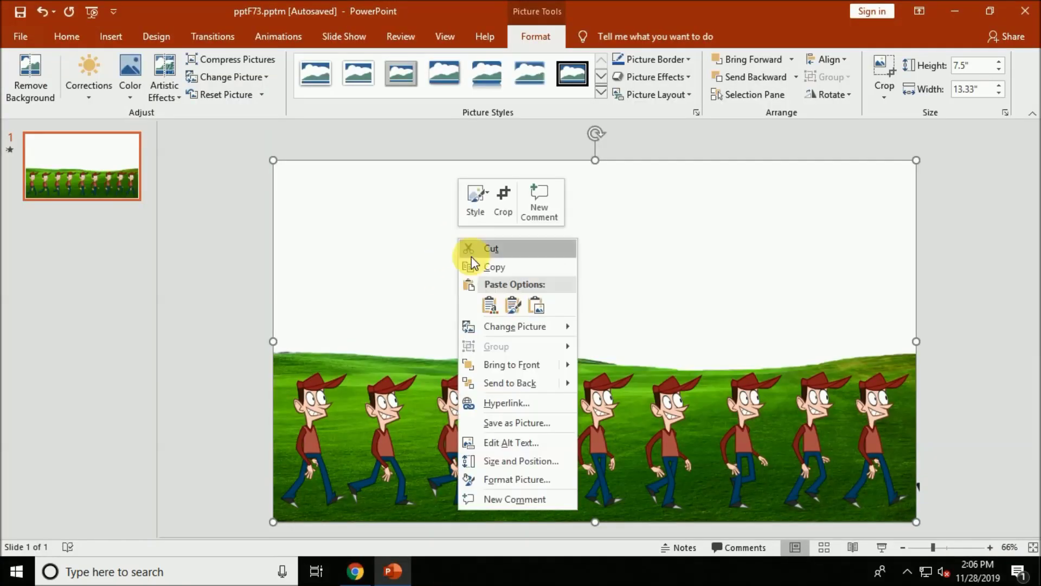
pyautogui.click(527, 314)
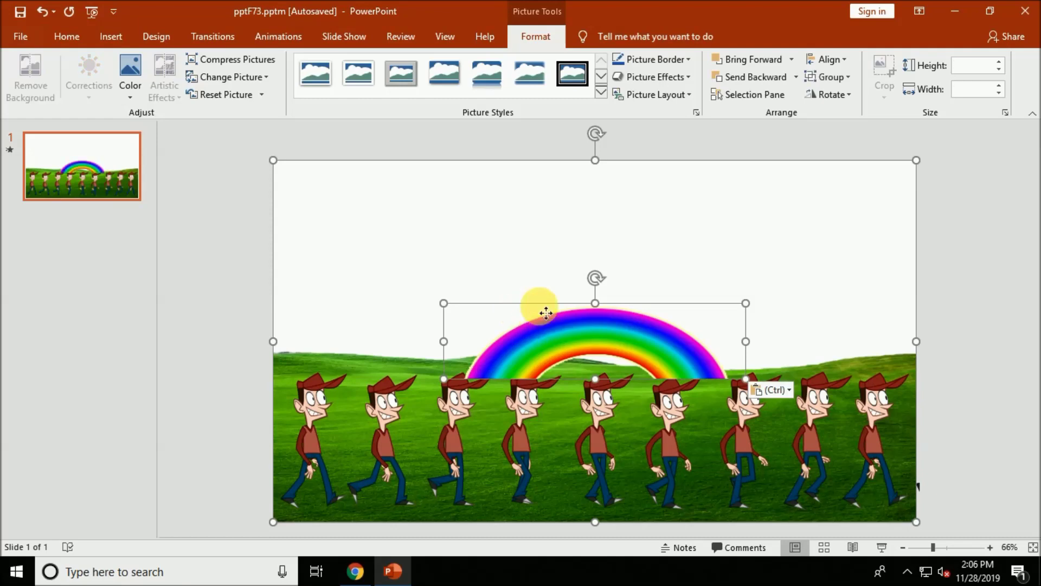
pyautogui.moveTo(545, 312); pyautogui.dragTo(530, 240)
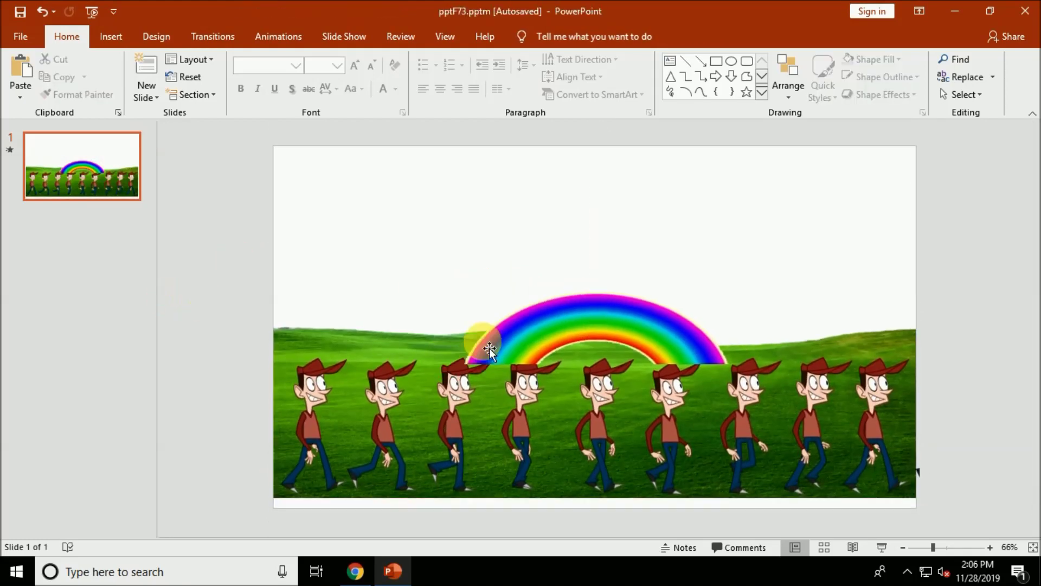
pyautogui.click(532, 339)
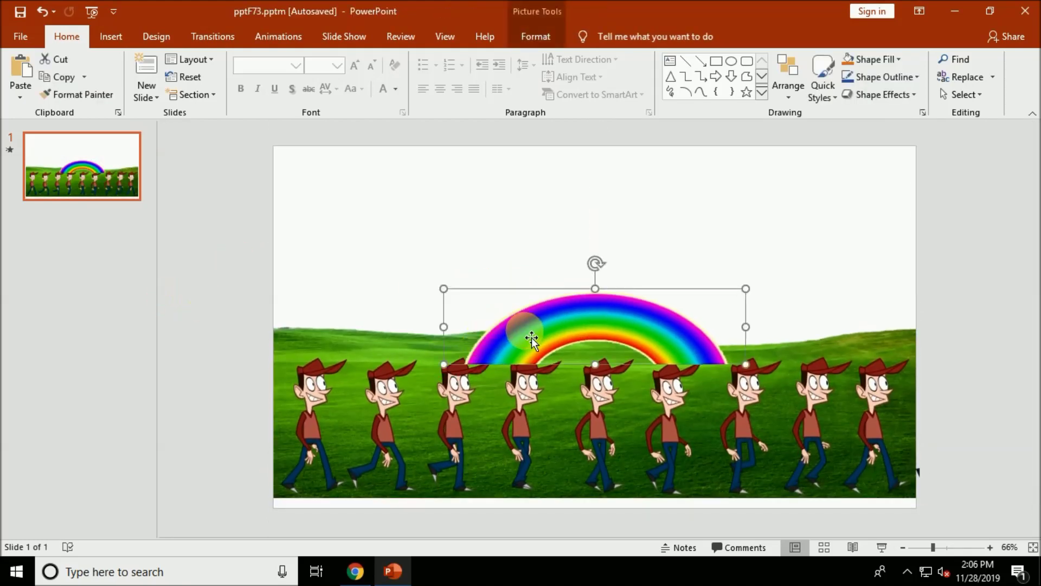
pyautogui.moveTo(573, 331); pyautogui.dragTo(601, 211)
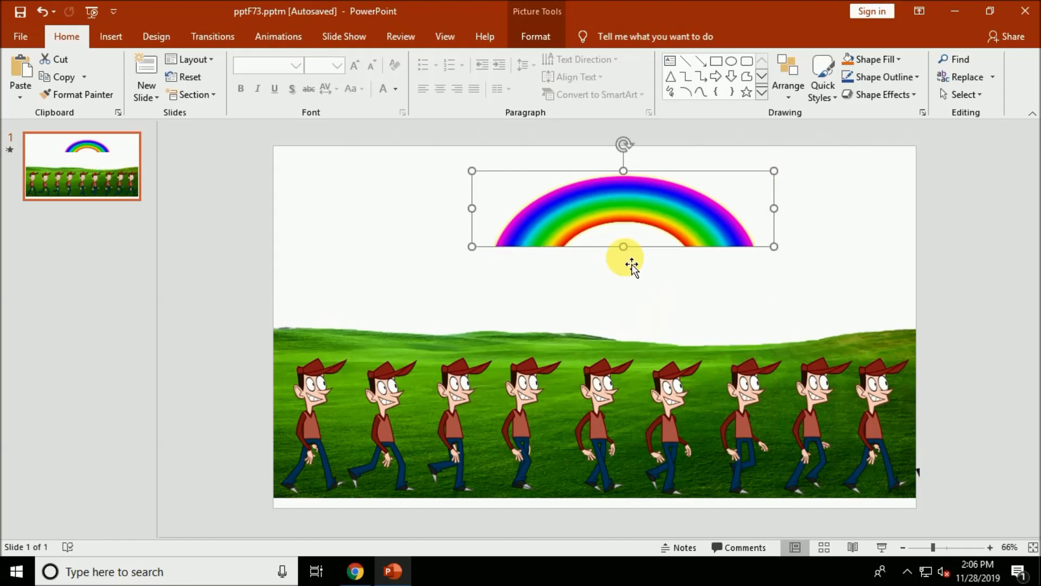
# Shrink the rainbow, tilt it clockwise and place it in the upper-right sky of the slide.
pyautogui.moveTo(624, 247); pyautogui.dragTo(618, 216)
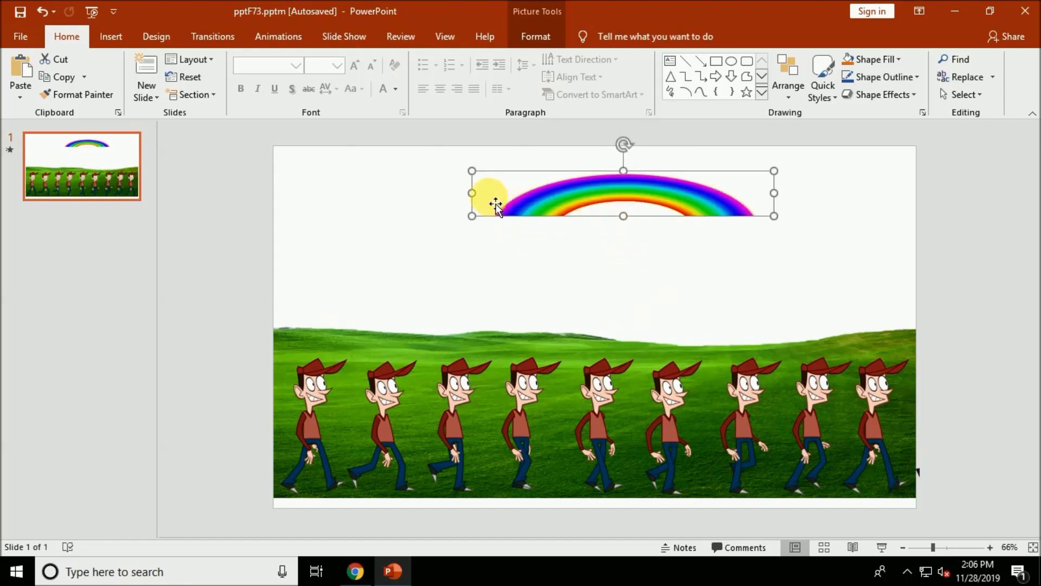
pyautogui.moveTo(481, 199); pyautogui.dragTo(598, 201)
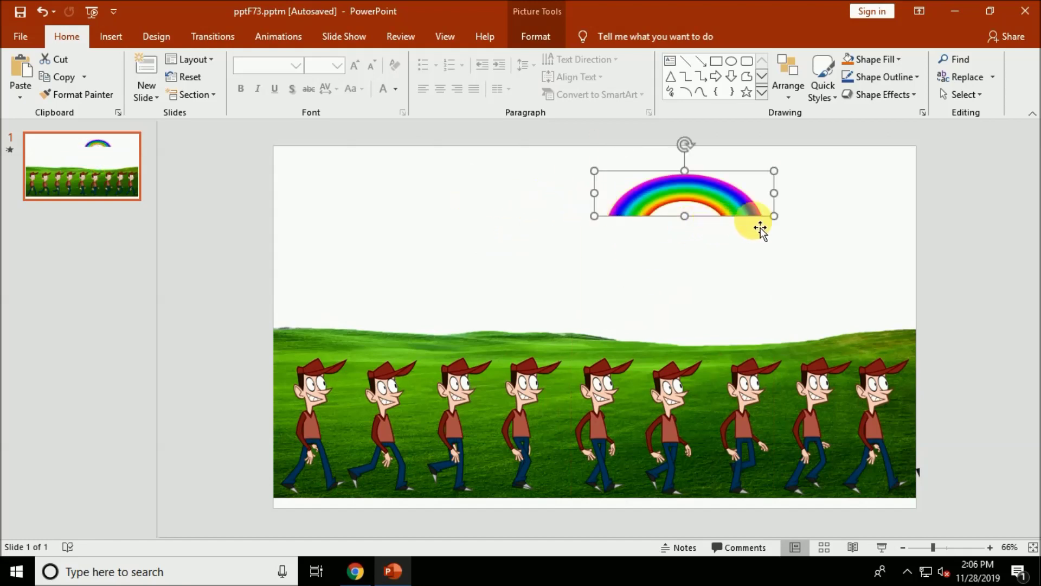
pyautogui.moveTo(775, 217); pyautogui.dragTo(813, 226)
pyautogui.moveTo(718, 153)
pyautogui.mouseDown()
pyautogui.moveTo(735, 161)
pyautogui.moveTo(728, 153)
pyautogui.mouseUp()
pyautogui.moveTo(716, 199); pyautogui.dragTo(794, 200)
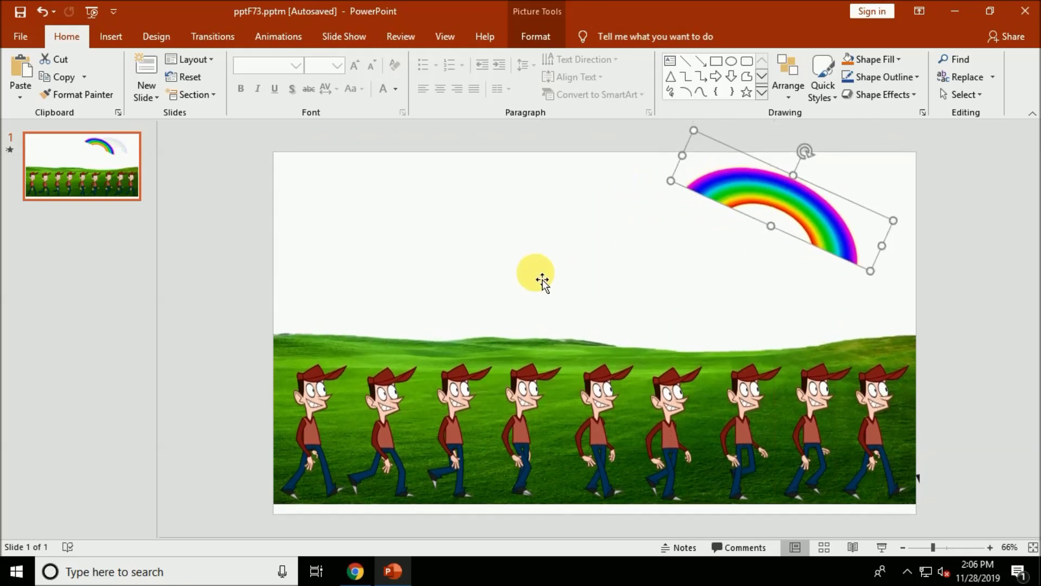
pyautogui.click(234, 302)
# Switch to Chrome and search the images for "clouds animated gif".
pyautogui.click(370, 576)
pyautogui.doubleClick(164, 111)
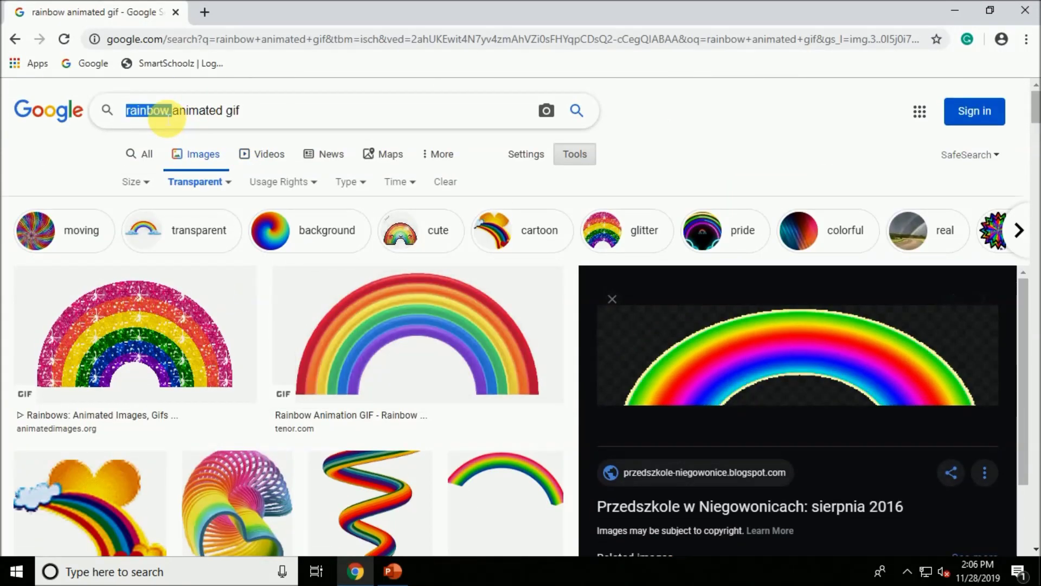
pyautogui.write('clouds')
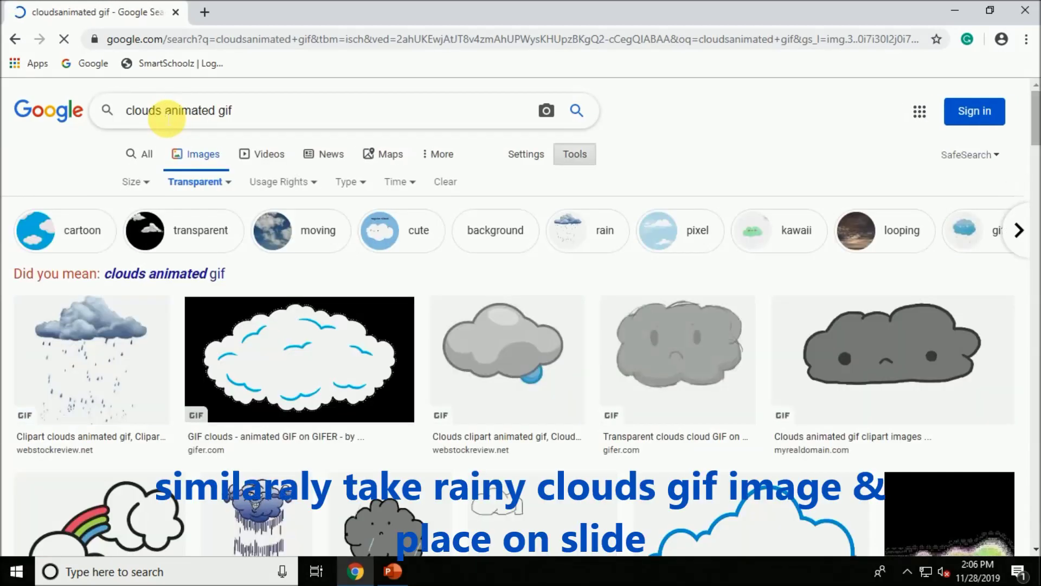
pyautogui.press('Return')
# Look through the cloud image results for a suitable rainy cloud GIF.
pyautogui.scroll(-10, 539, 235)
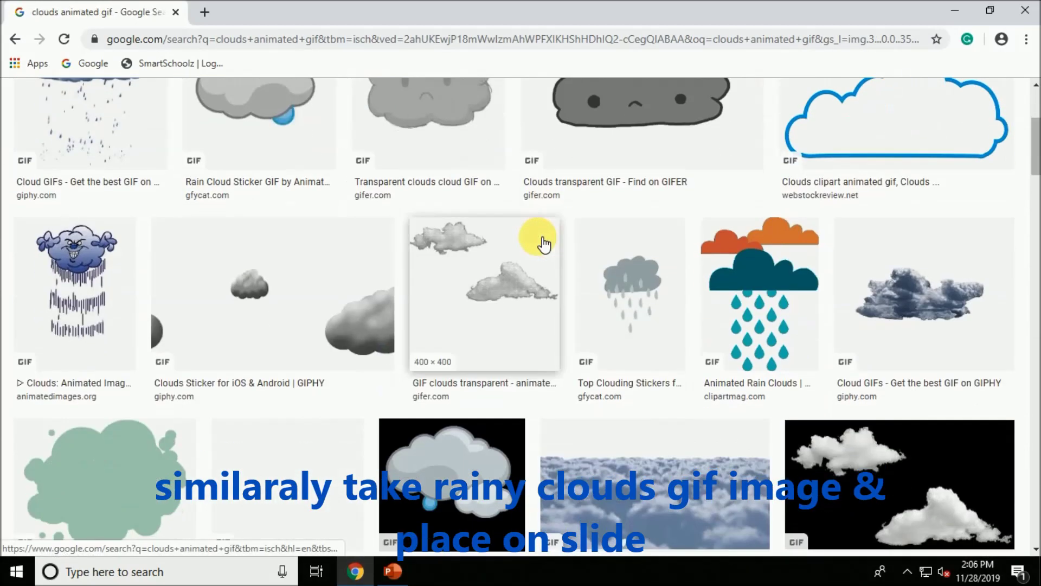
pyautogui.scroll(-7, 539, 241)
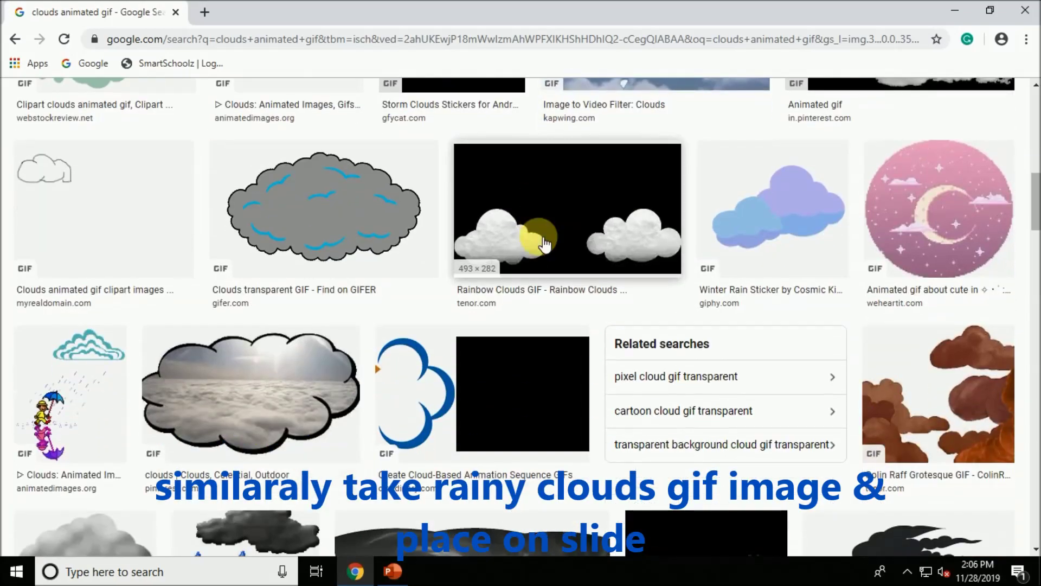
pyautogui.scroll(4, 544, 245)
pyautogui.scroll(-10, 544, 244)
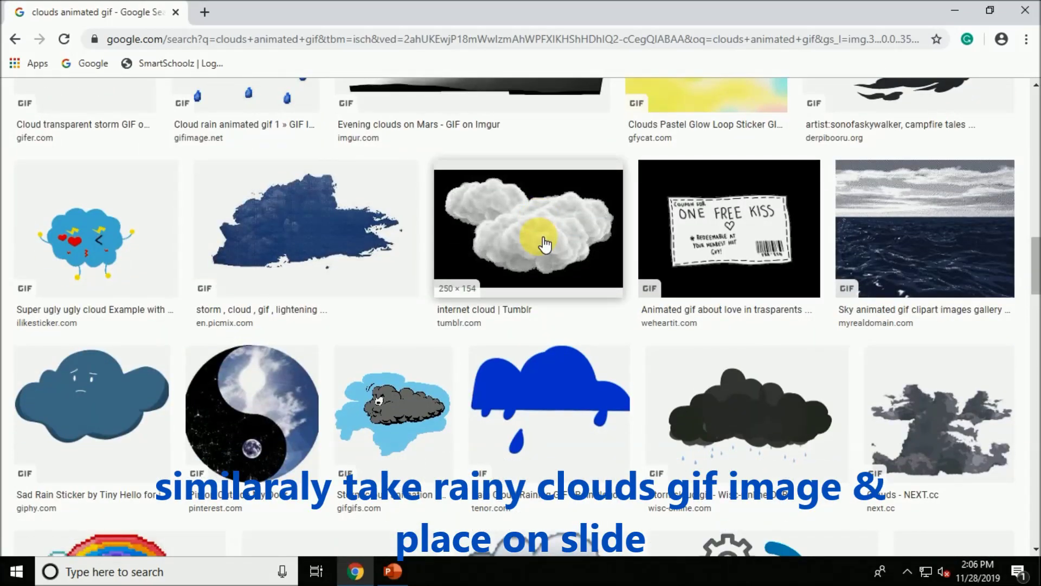
pyautogui.scroll(-7, 544, 244)
pyautogui.scroll(-4, 525, 258)
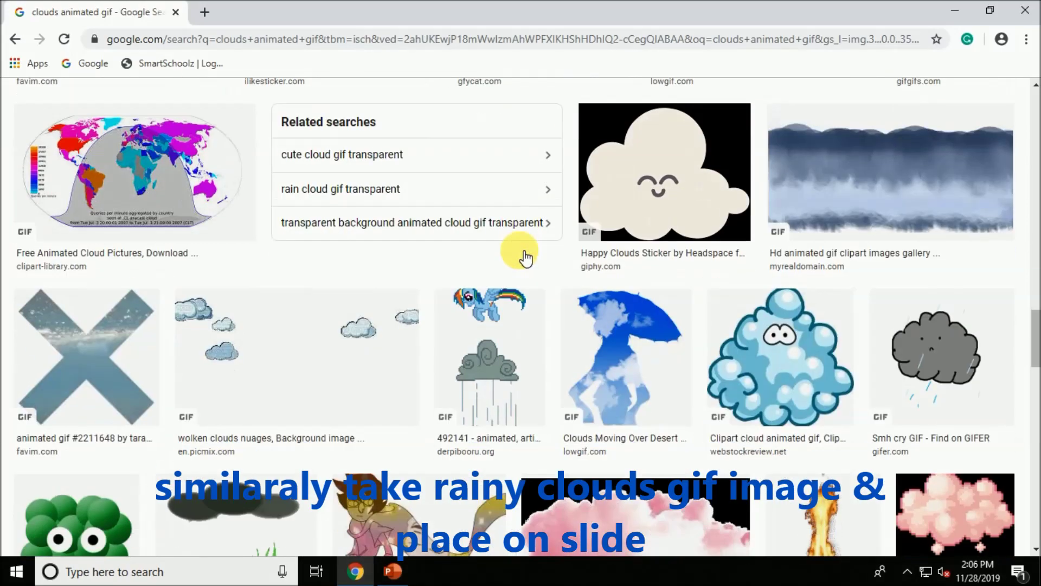
pyautogui.scroll(-3, 521, 255)
pyautogui.scroll(20, 488, 239)
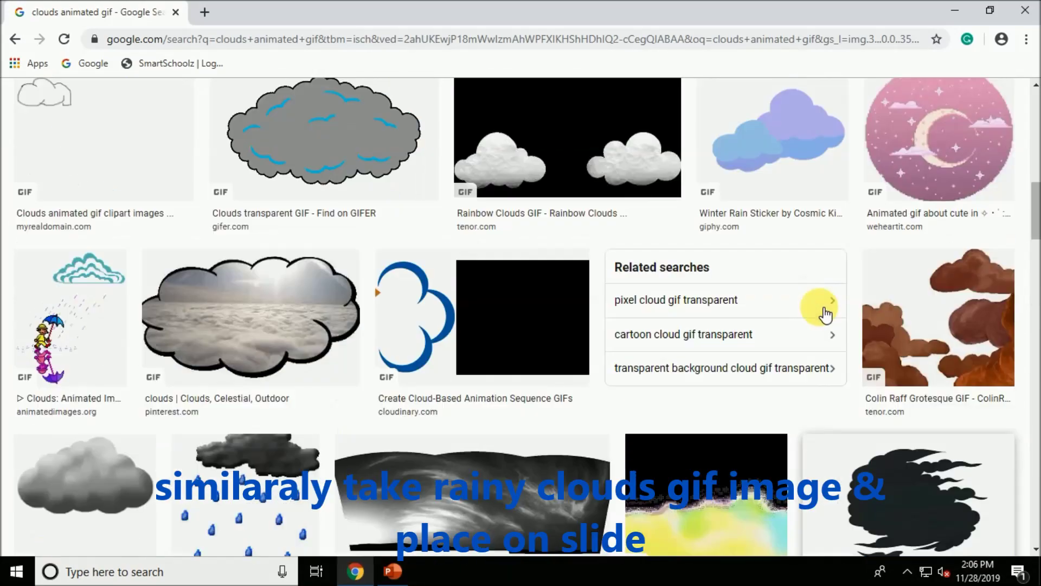
pyautogui.scroll(1, 824, 315)
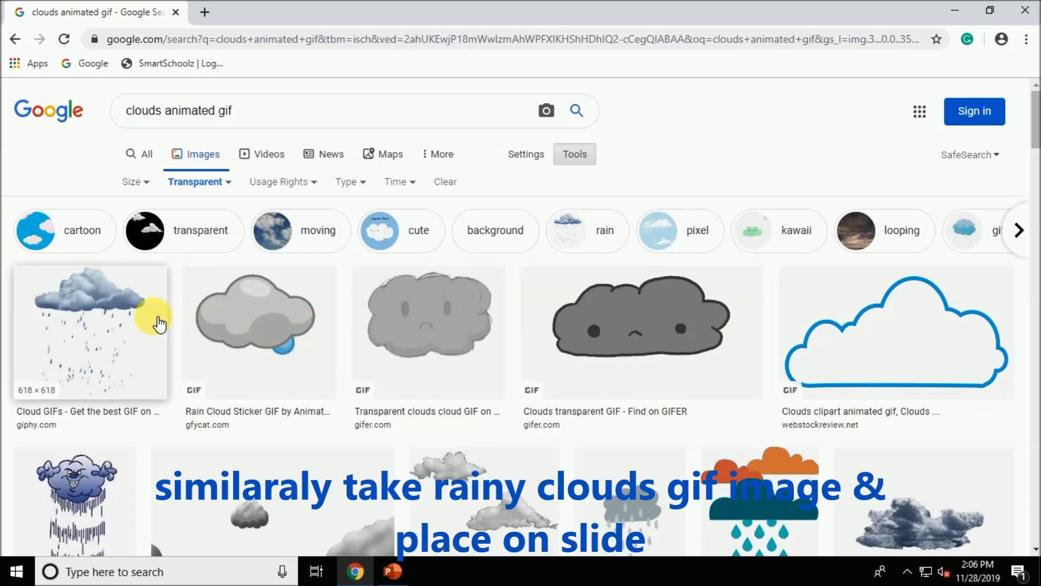
# Open the Giphy GIF of a realistic blue-grey cloud with falling rain and copy the image.
pyautogui.click(118, 322)
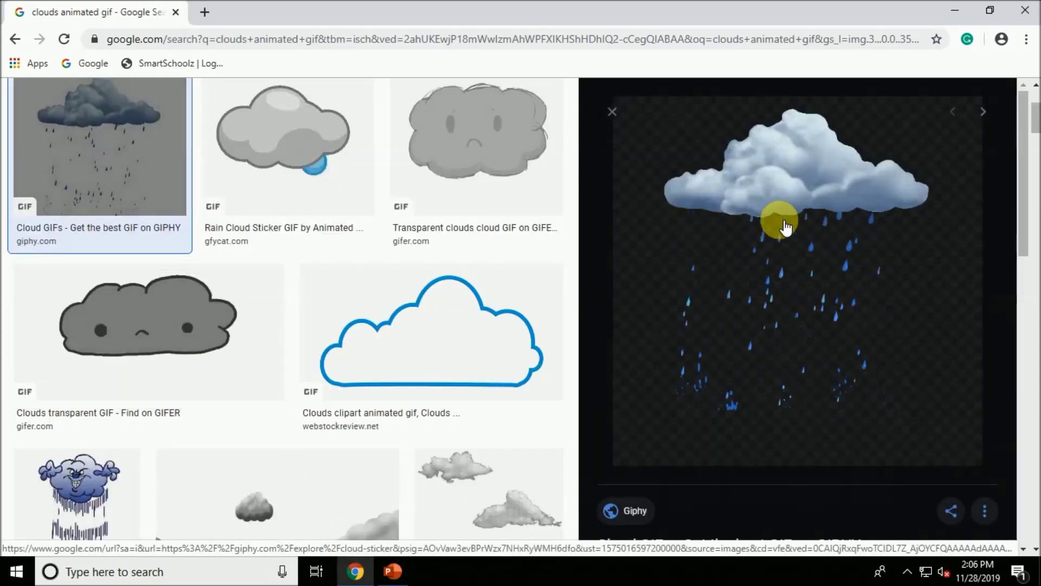
pyautogui.rightClick(785, 226)
pyautogui.click(807, 371)
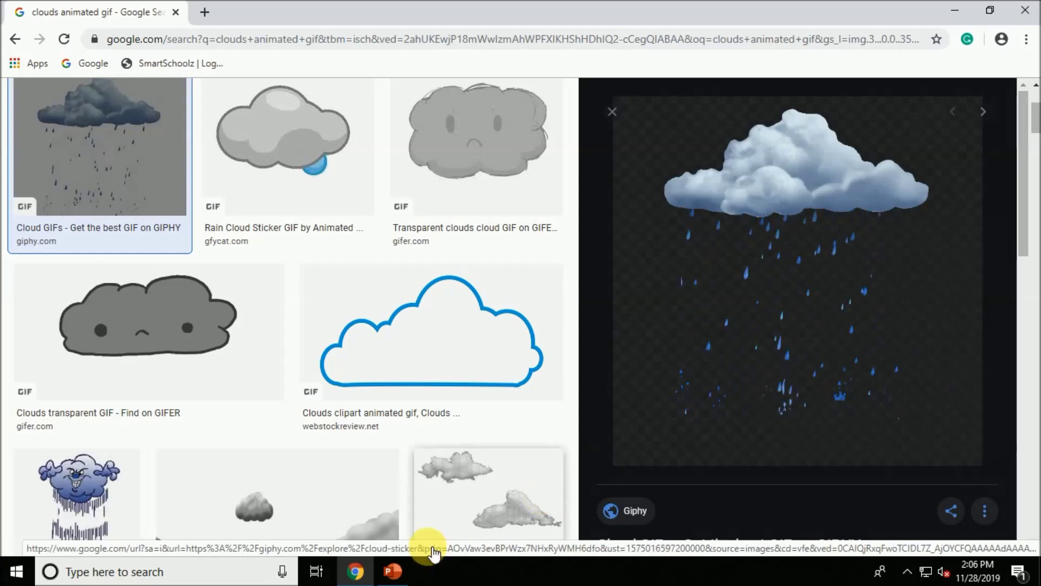
# Switch to PowerPoint, paste the rain cloud and fit it into the slide's upper-left sky, reducing its height so the rain ends above the grass.
pyautogui.click(393, 571)
pyautogui.rightClick(409, 190)
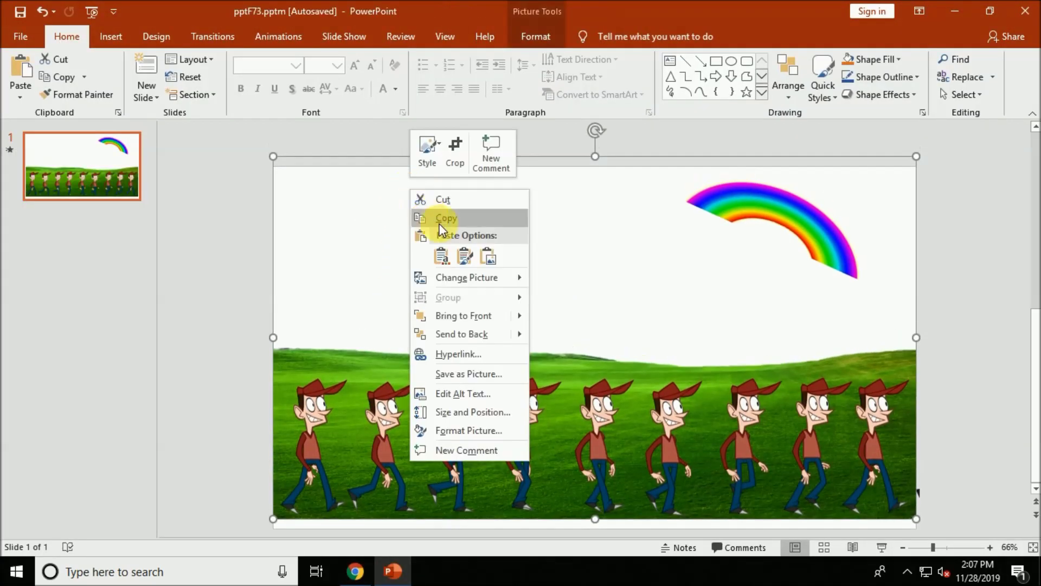
pyautogui.click(464, 256)
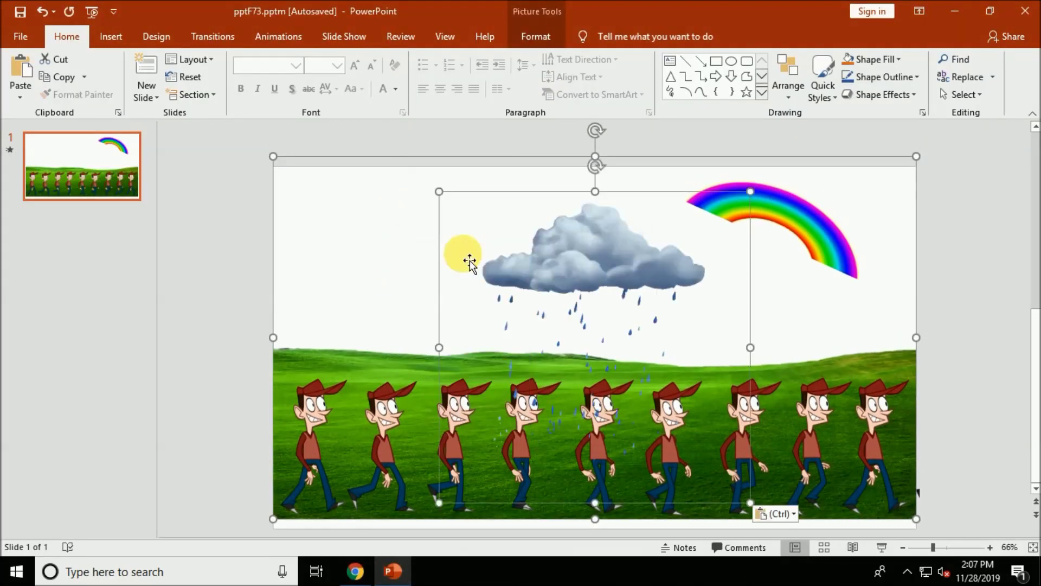
pyautogui.click(236, 274)
pyautogui.moveTo(521, 266); pyautogui.dragTo(373, 225)
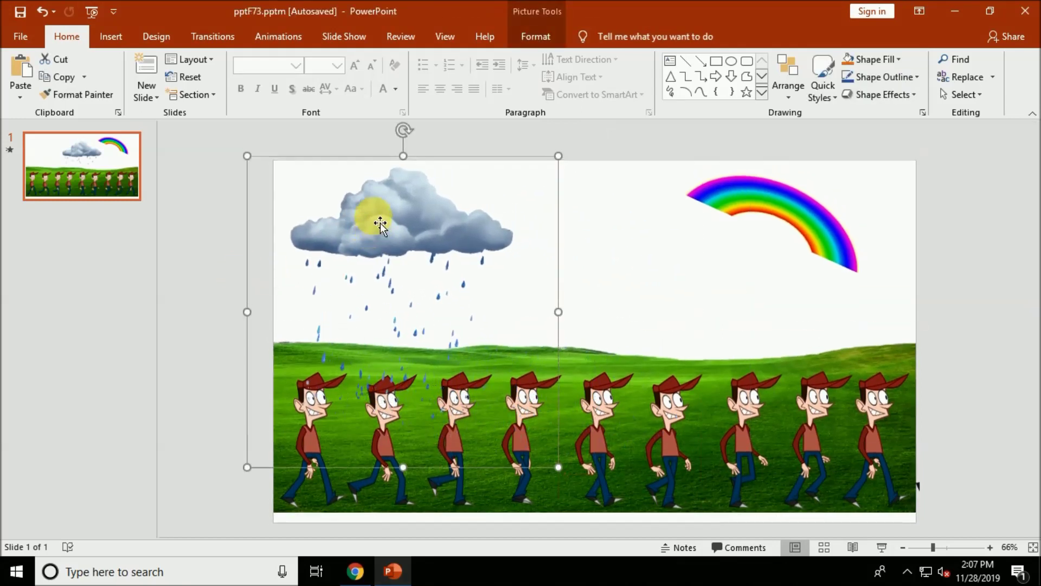
pyautogui.moveTo(406, 475); pyautogui.dragTo(406, 376)
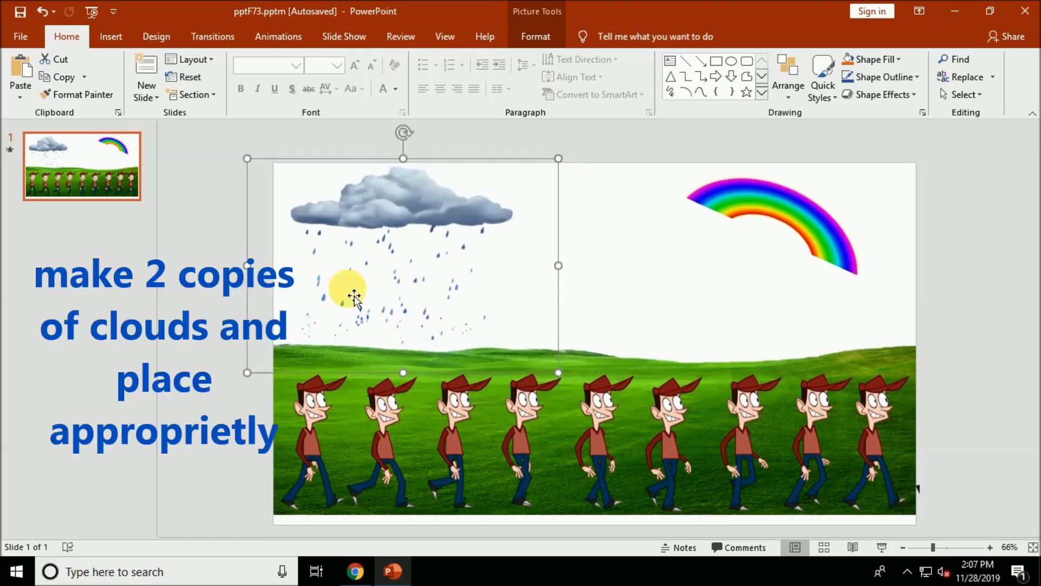